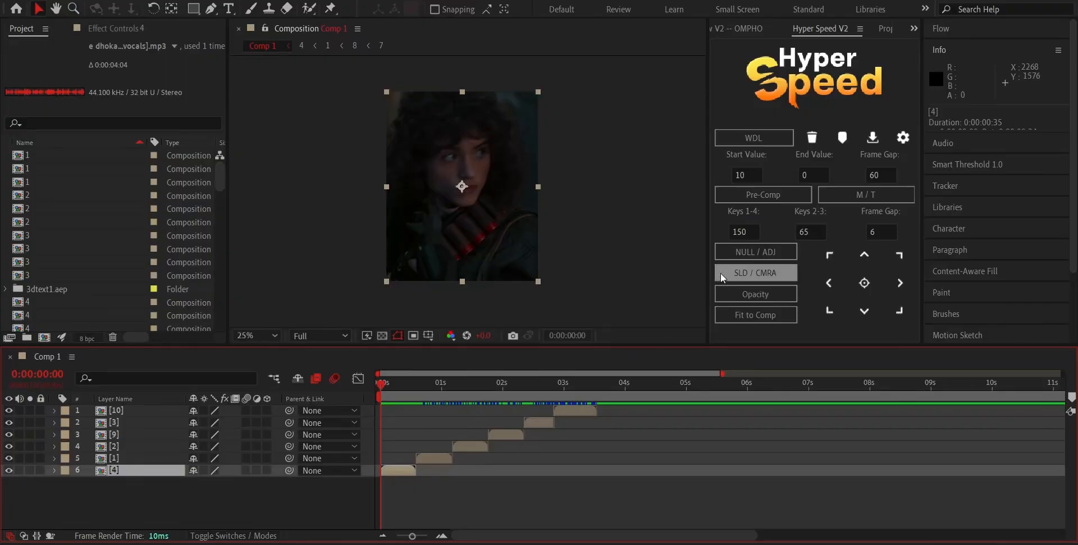
key(space)
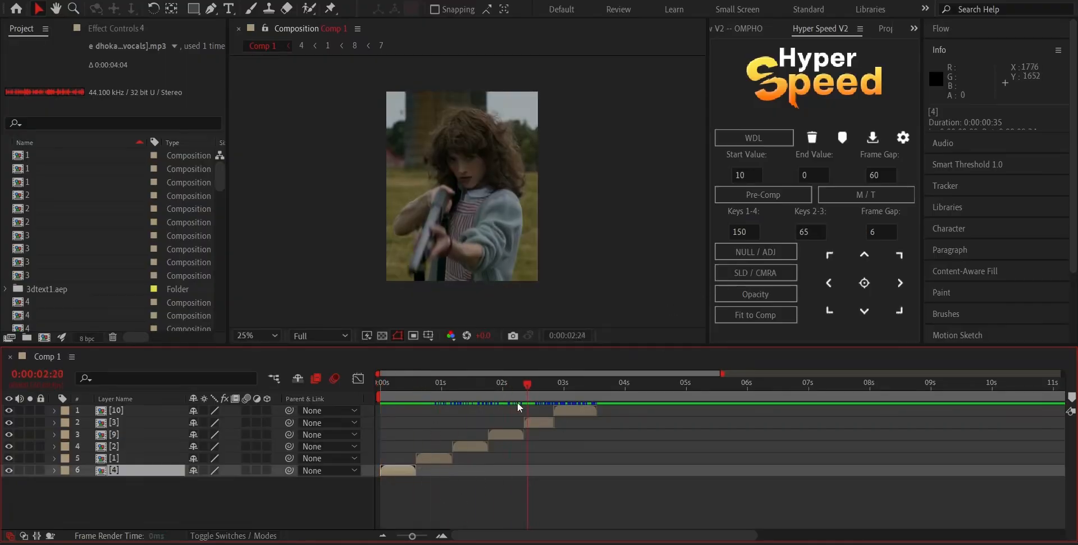
key(space)
click(736, 255)
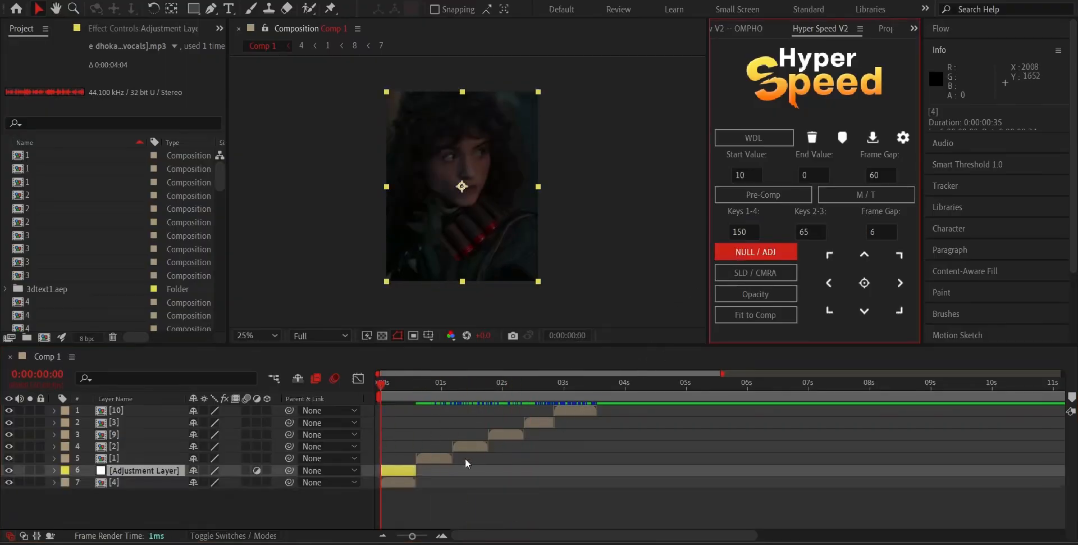
click(429, 486)
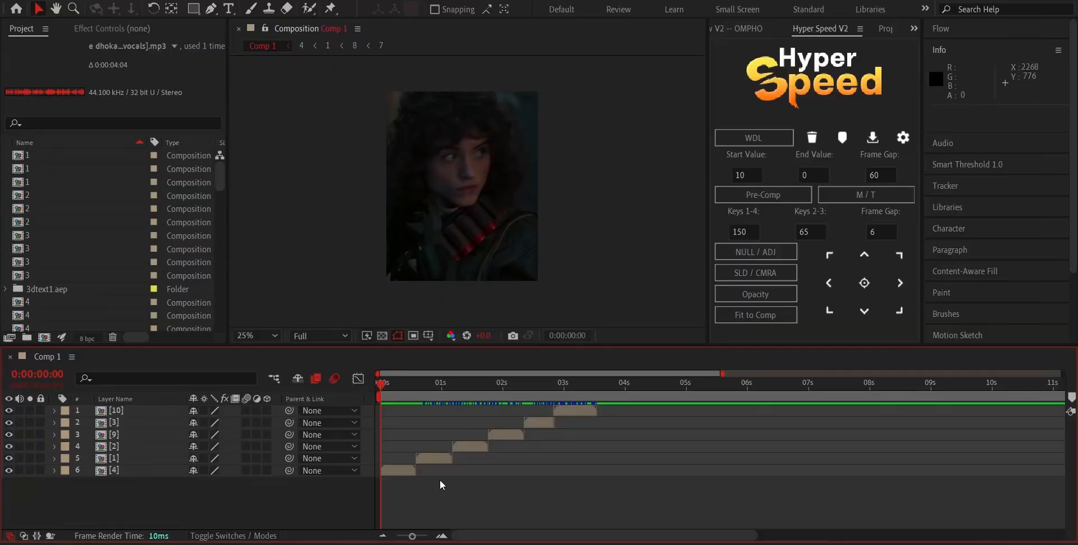
Add an adjustment layer directly above clip [4], spanning that clip's duration.
click(419, 469)
click(405, 471)
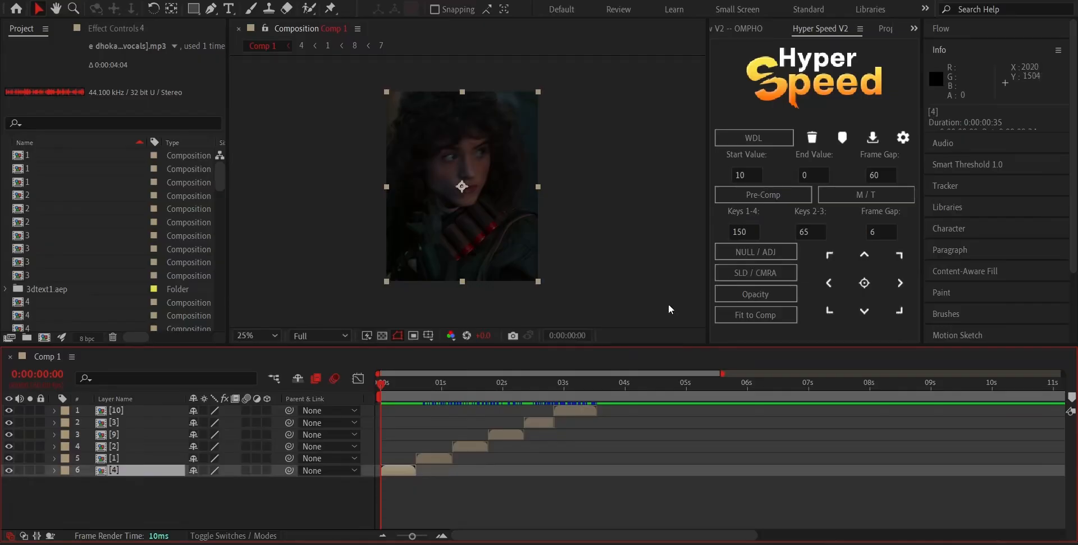
drag(414, 389, 486, 402)
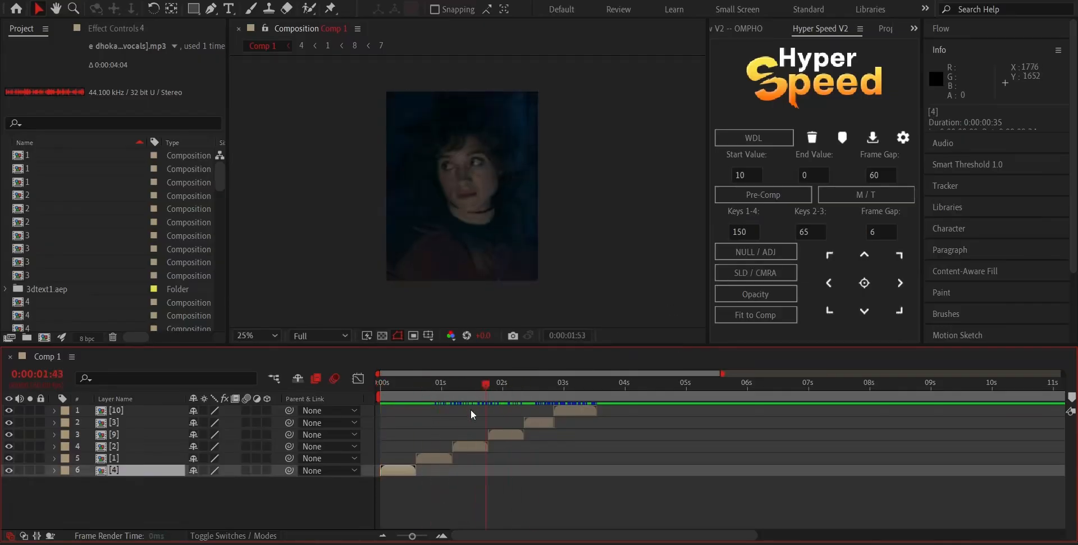
key(Home)
click(736, 255)
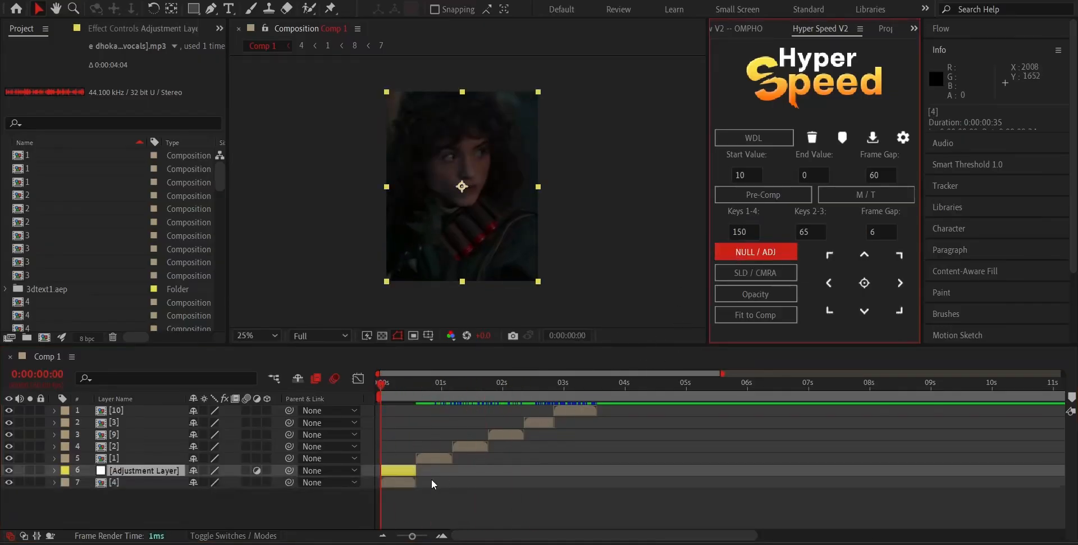
Add a matching-length adjustment layer above each of the clips [1], [2], [9], [3] and [10].
click(428, 456)
click(746, 252)
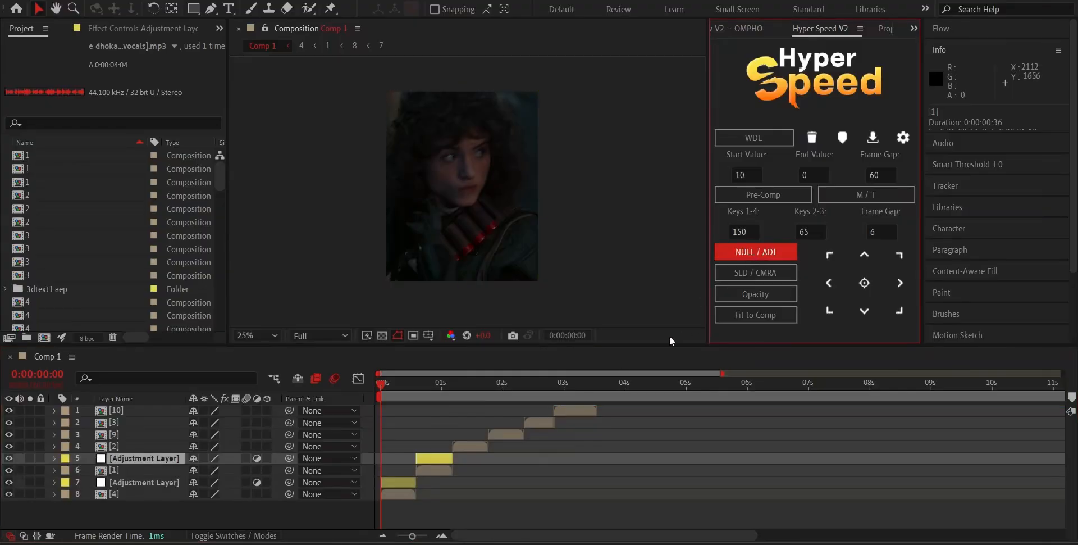
click(476, 440)
click(482, 447)
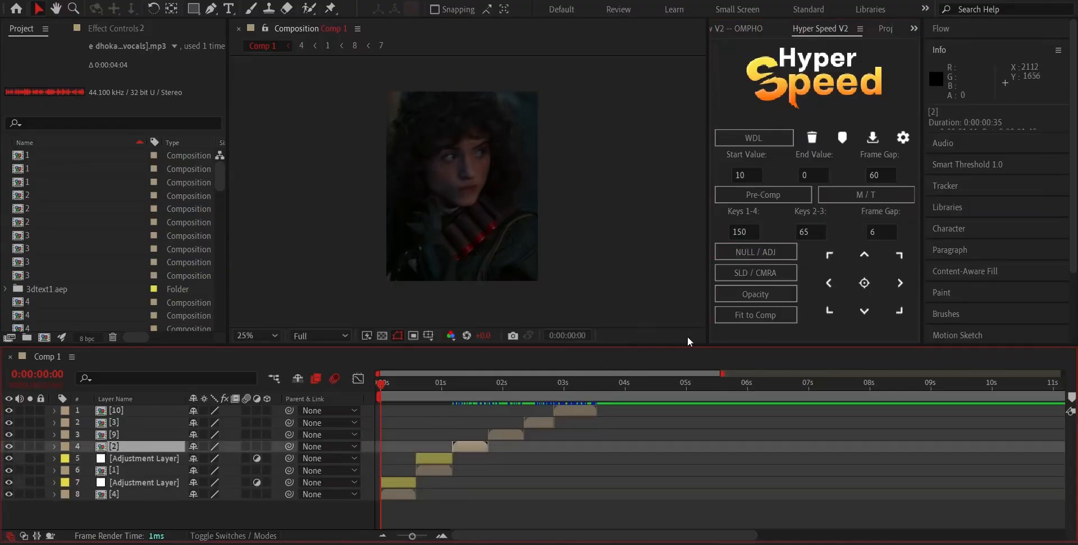
click(748, 252)
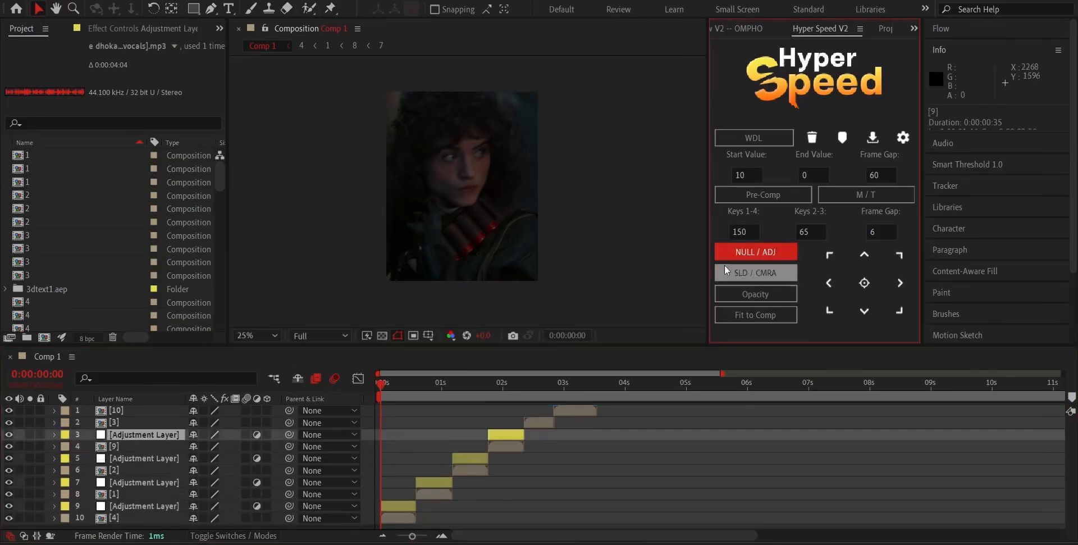
click(570, 410)
click(769, 256)
drag(552, 489, 675, 399)
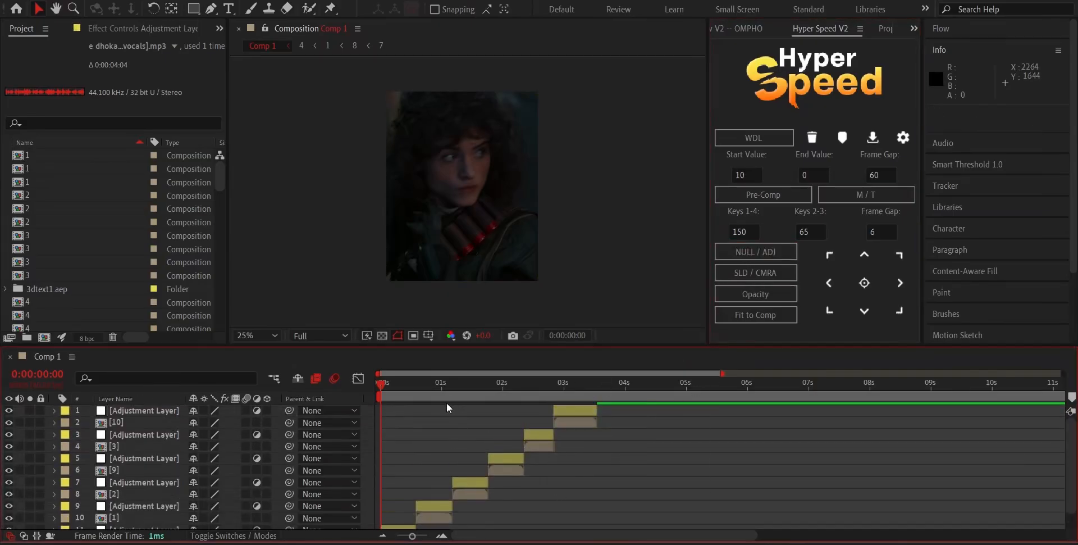
Apply the S_BlurMoCurves effect to the adjustment layer above clip [4].
scroll(337, 424, down, 2)
click(402, 510)
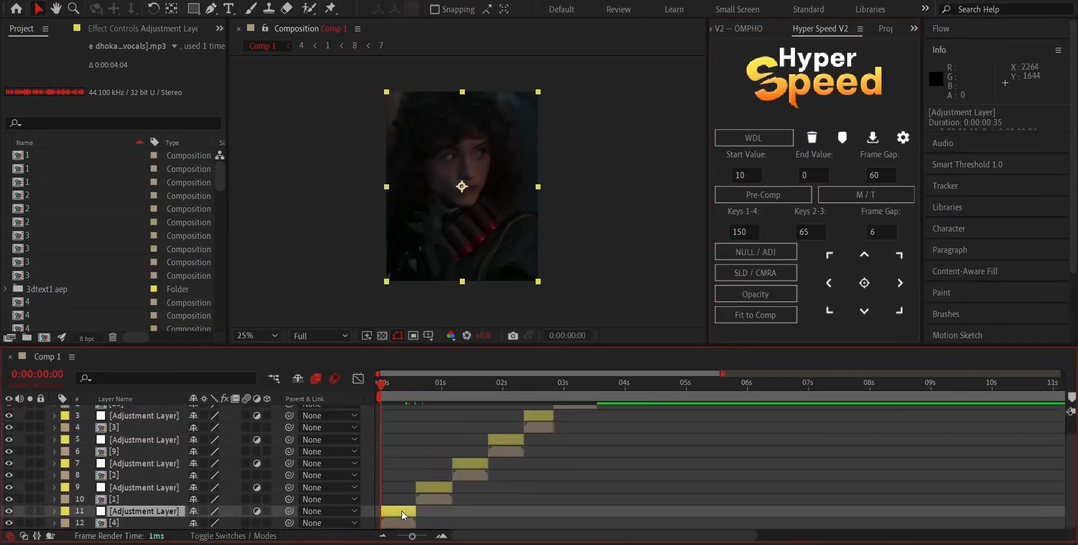
drag(382, 386, 408, 402)
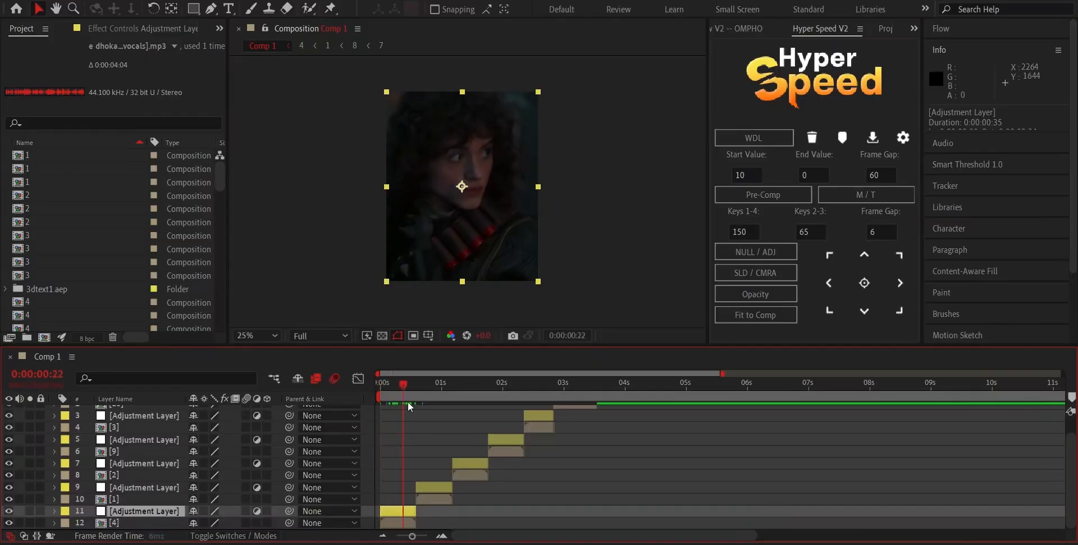
key(Home)
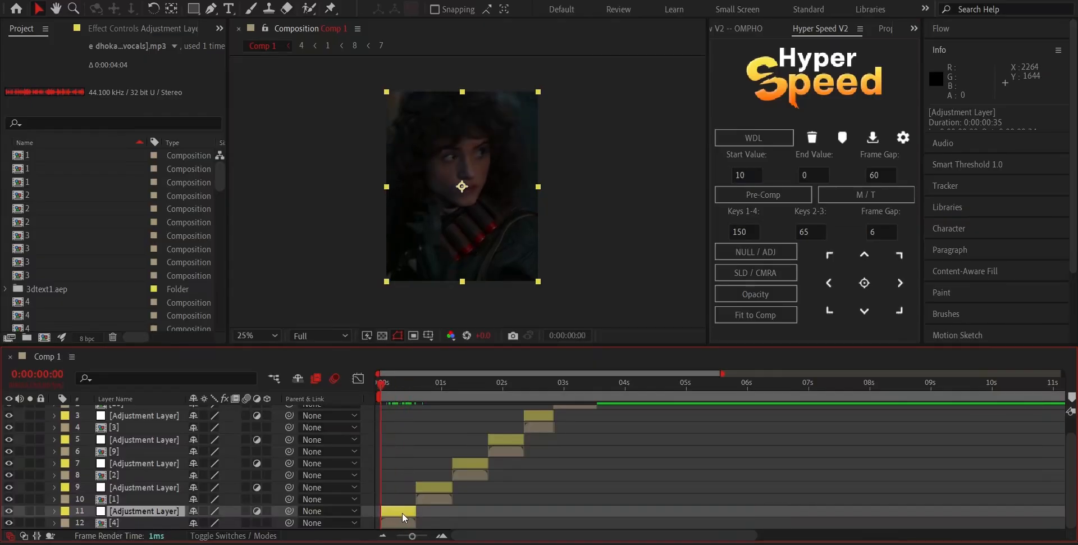
key(ctrl+space)
text(b)
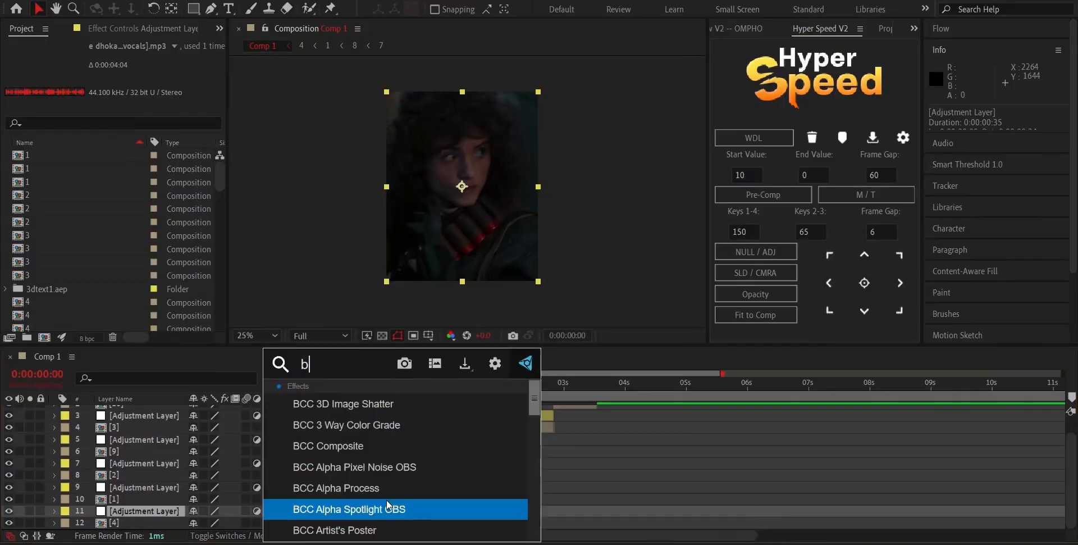
text(lurmoc)
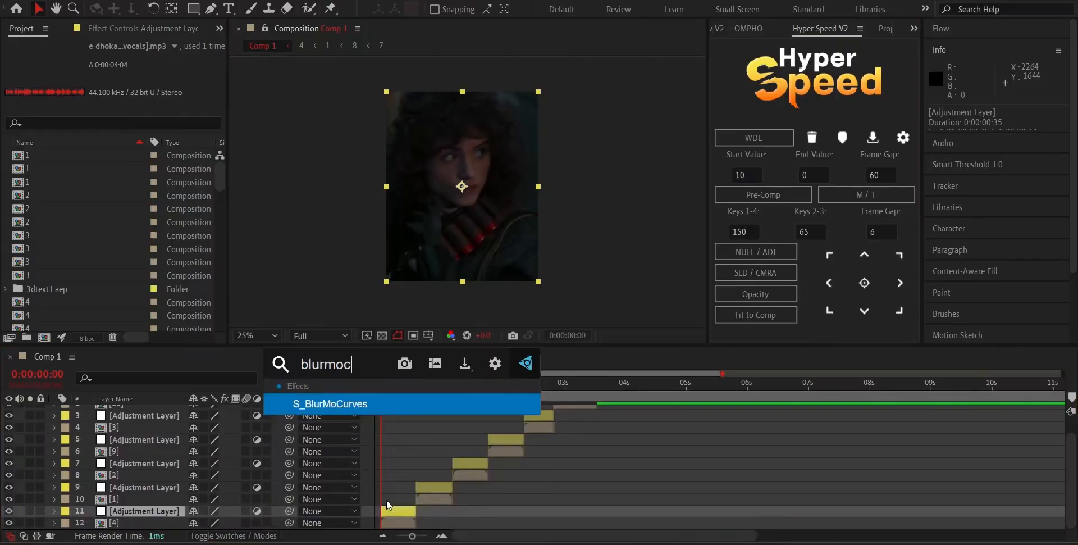
click(352, 404)
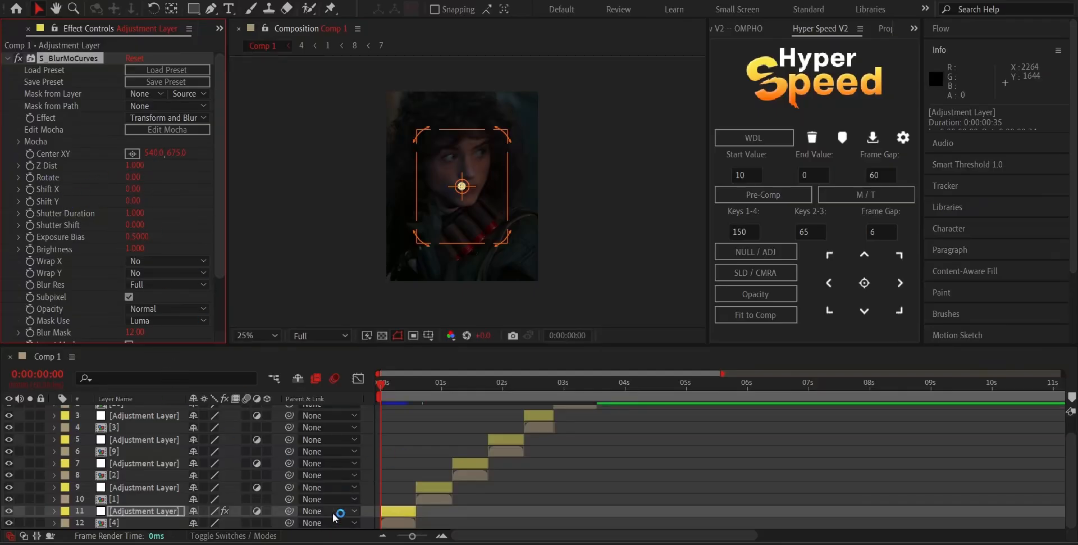
Set starting keyframes for Z Dist and Rotate of S_BlurMoCurves at 0:00:00:00 and reveal them in the enlarged timeline.
click(29, 177)
key(u)
scroll(496, 510, down, 3)
click(497, 510)
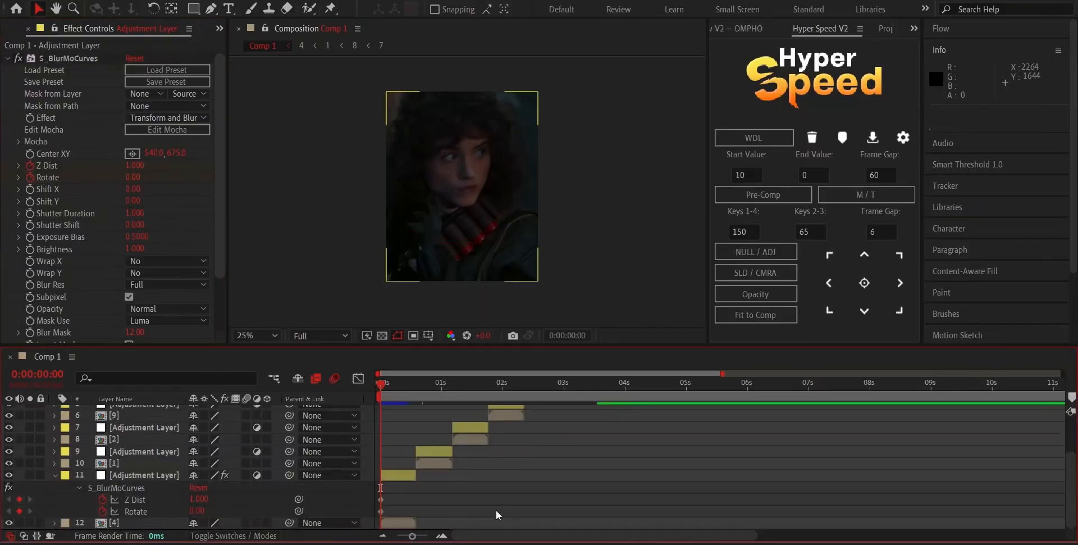
click(442, 535)
click(442, 536)
click(442, 536)
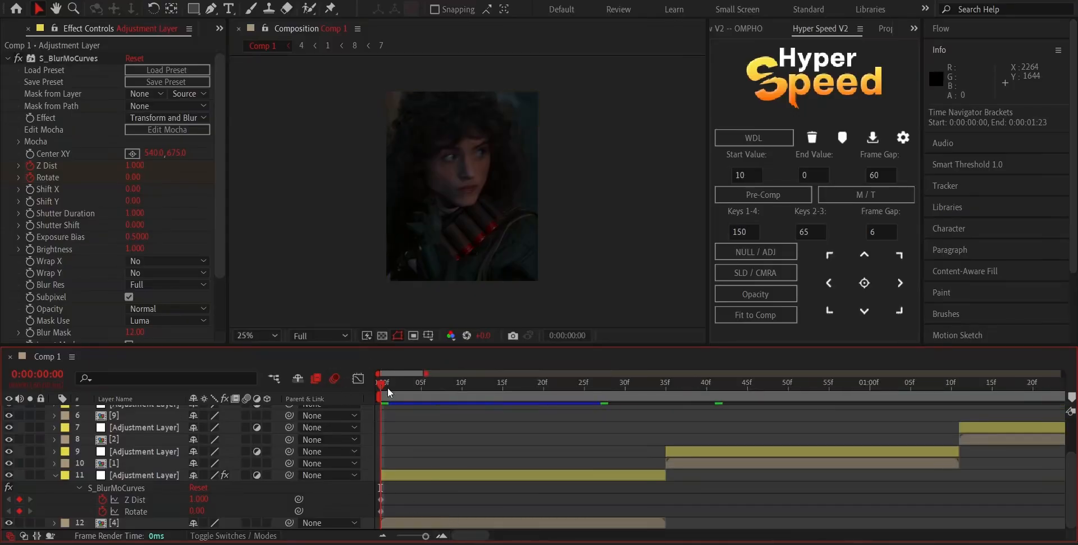
key(space)
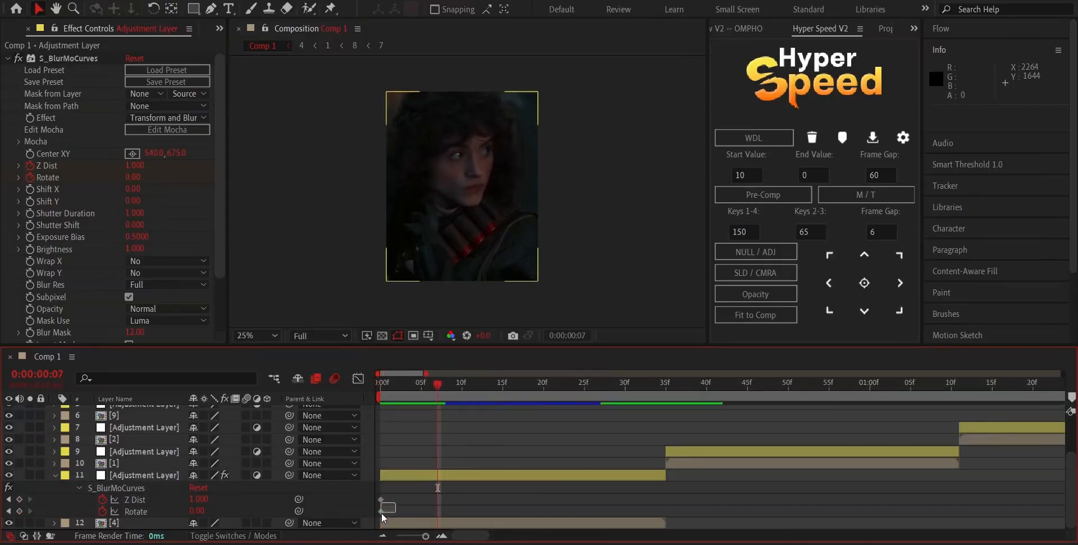
drag(382, 513, 380, 514)
key(space)
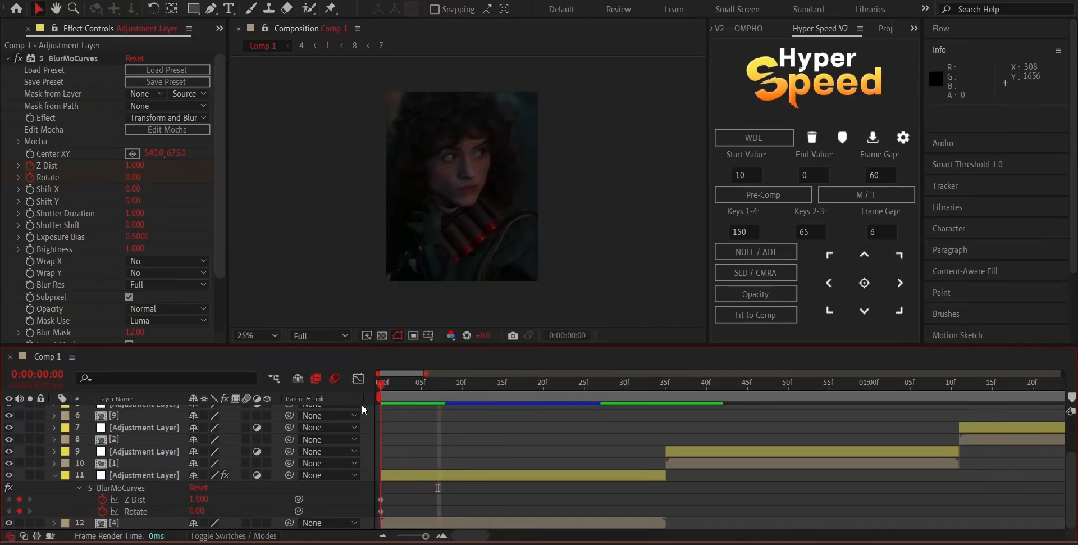
key(space)
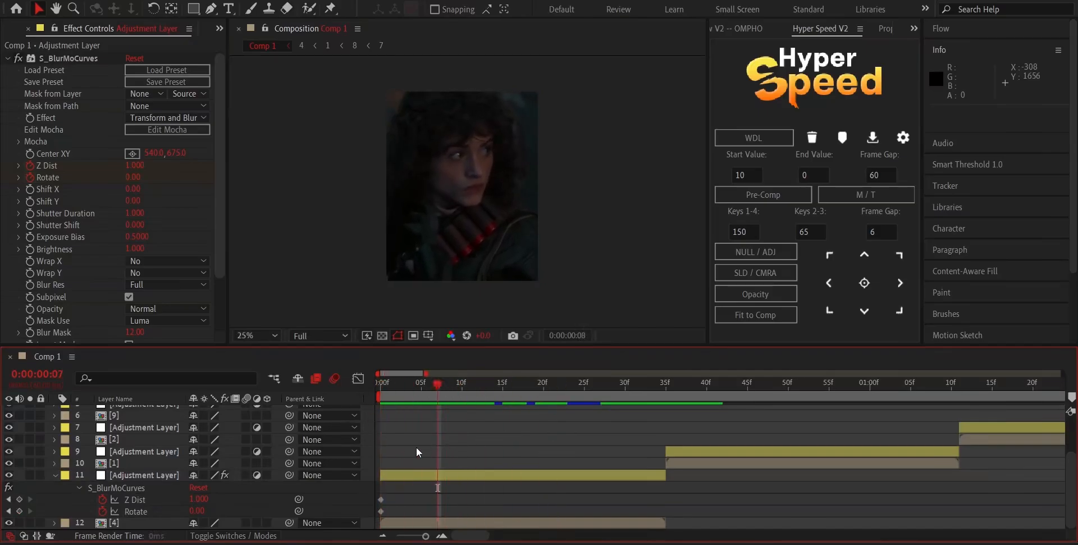
key(Home)
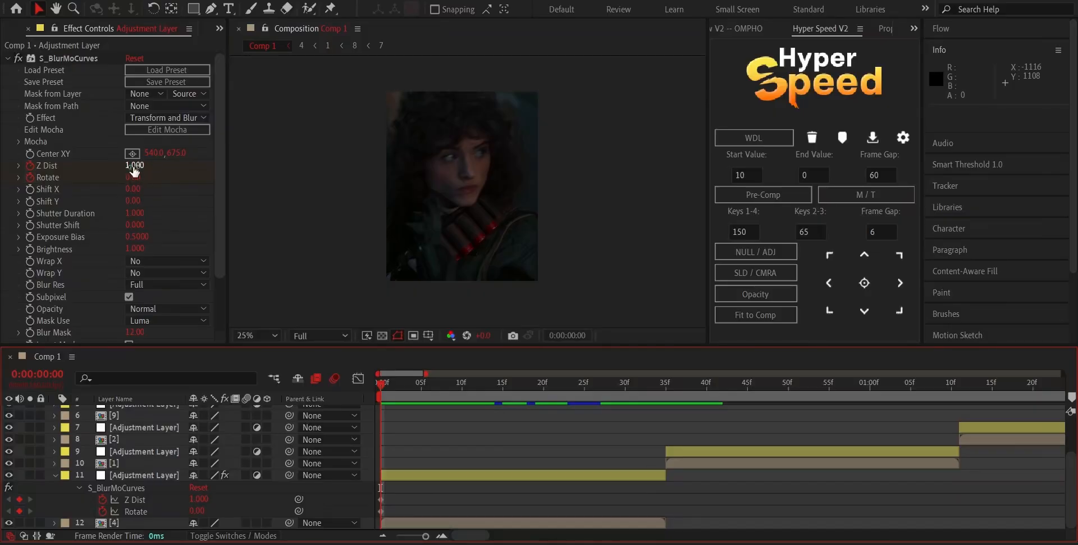
Keyframe S_BlurMoCurves Rotate at 15 on the last frame of clip [4]'s adjustment layer, 0:00:00:34.
click(612, 475)
key(o)
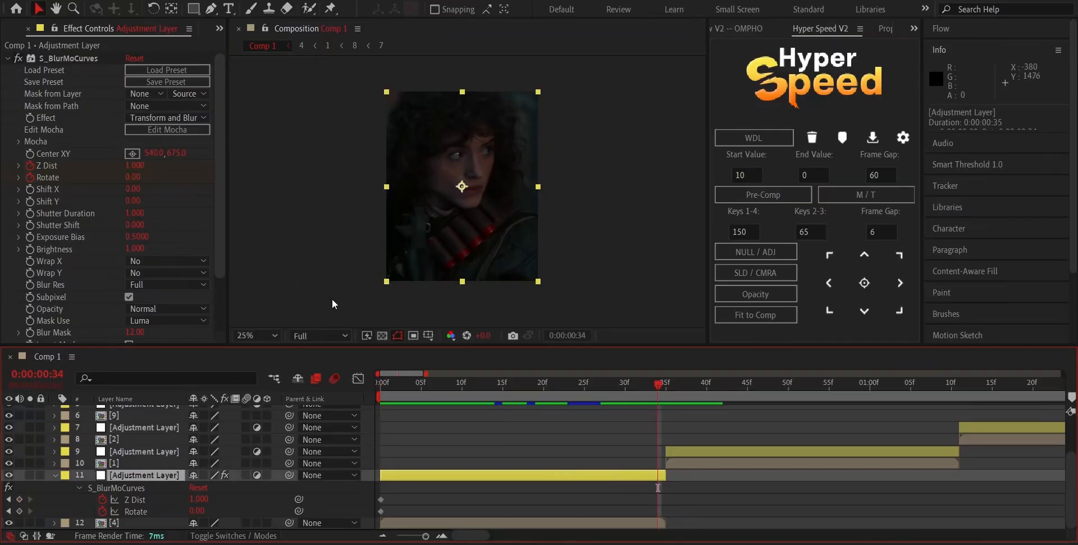
drag(131, 179, 141, 179)
click(141, 179)
text(1)
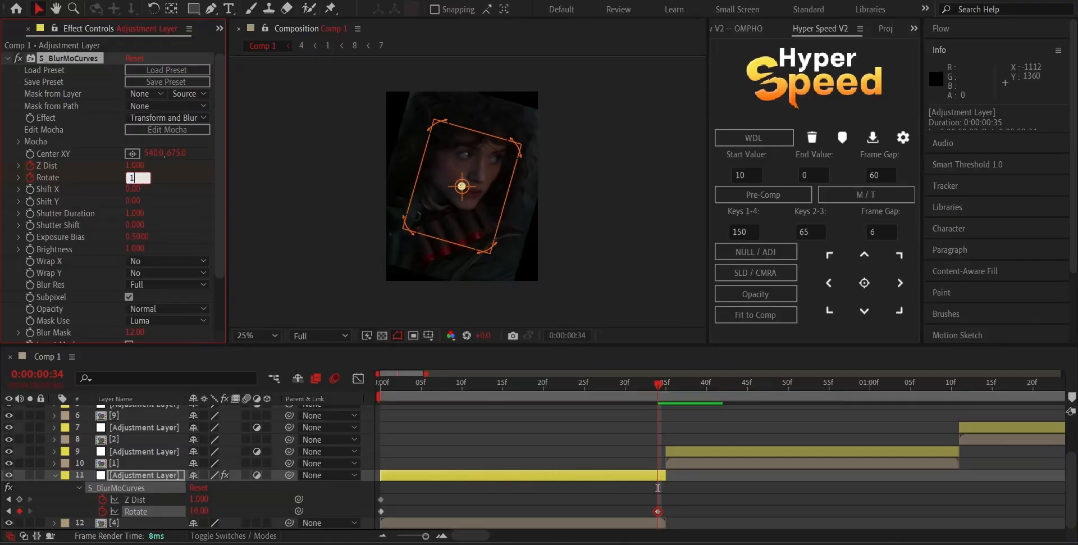
text(5)
click(304, 191)
Keyframe Z Dist at 0.7 on the same last frame, 0:00:00:34.
click(136, 167)
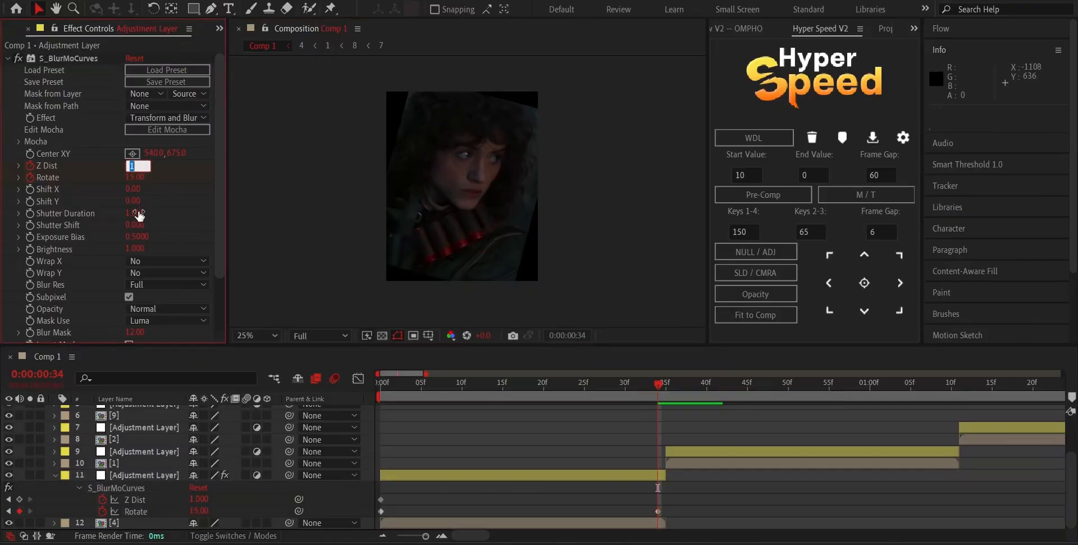
key(BackSpace)
text(.7)
click(258, 195)
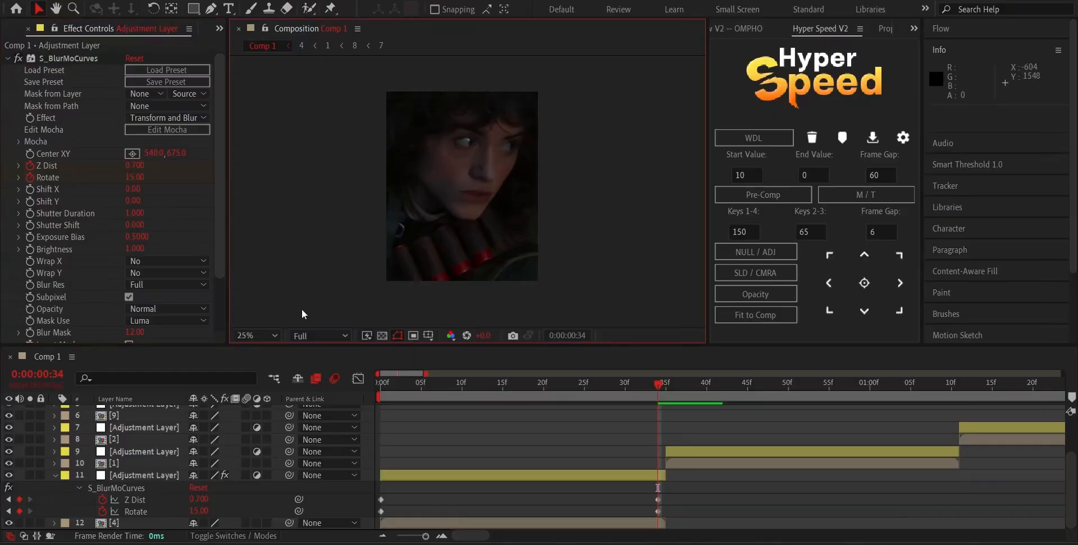
Apply Easy Ease to all Z Dist and Rotate keyframes, and set both Wrap X and Wrap Y to Reflect.
drag(669, 495, 344, 513)
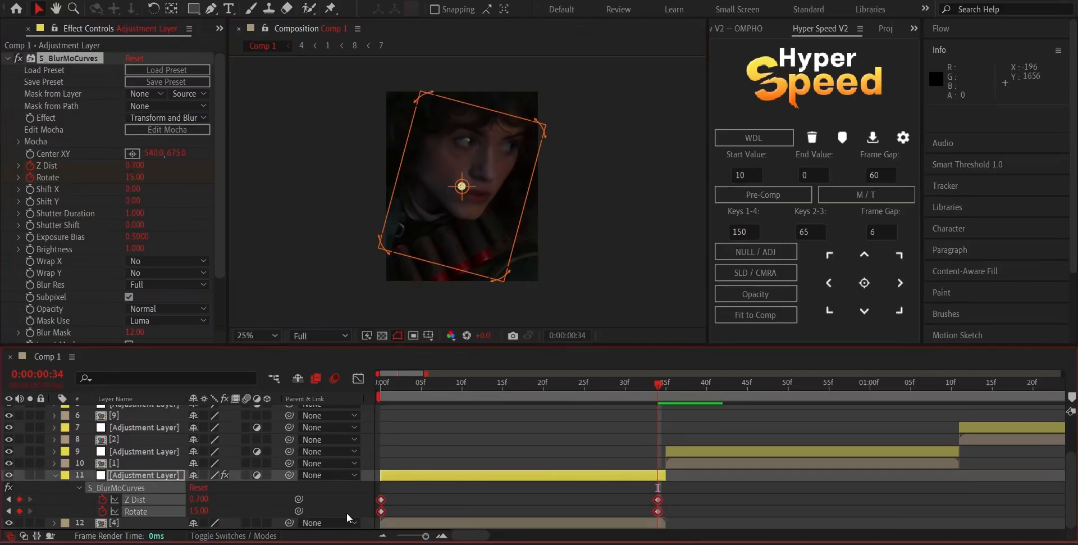
key(F9)
click(163, 260)
click(163, 305)
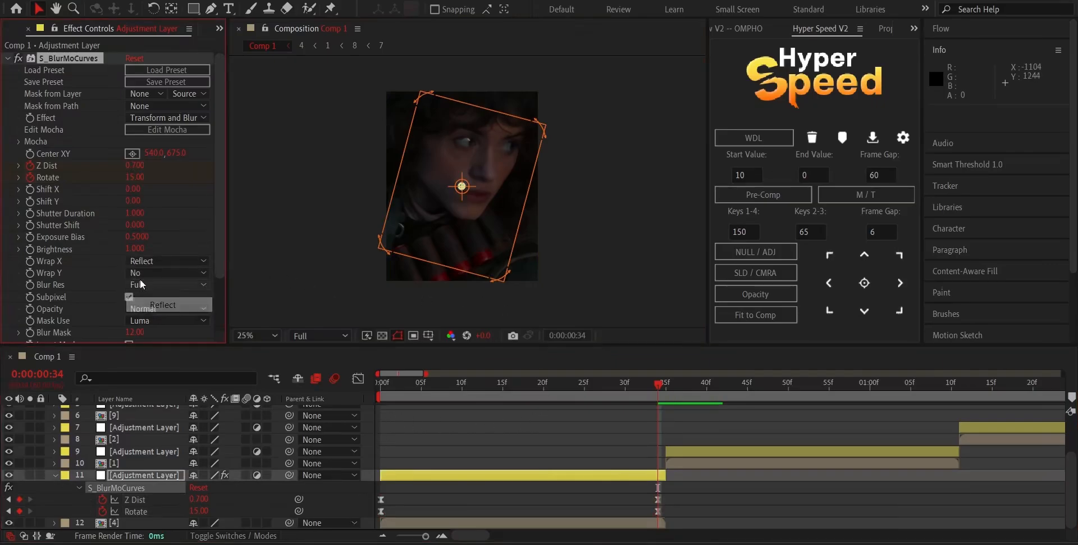
click(140, 276)
click(169, 320)
click(692, 493)
key(comma)
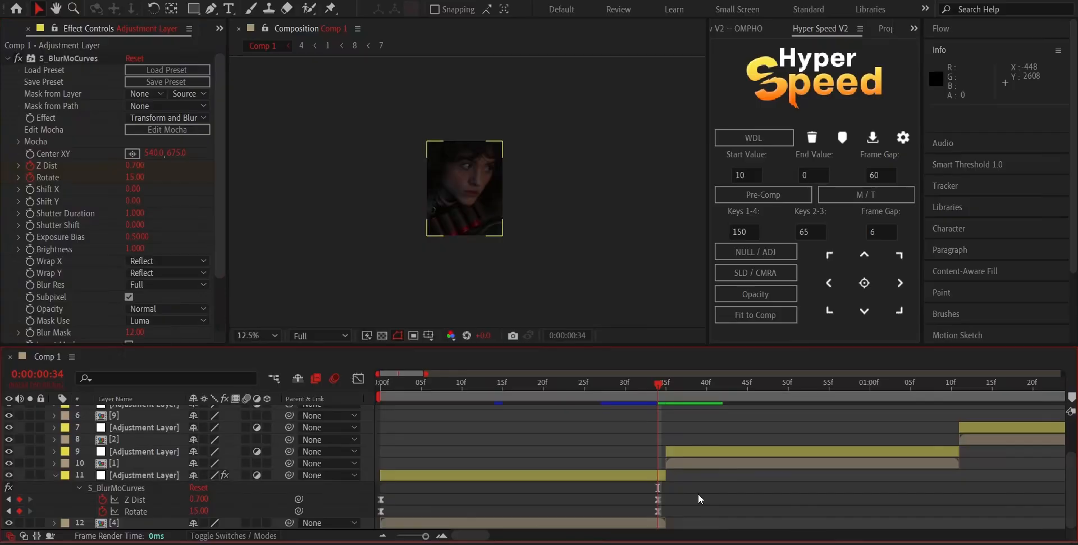
Shape the Z Dist value curve with a steep drop at its start, a flatter middle and a steep drop at its end.
drag(698, 494, 380, 508)
click(356, 379)
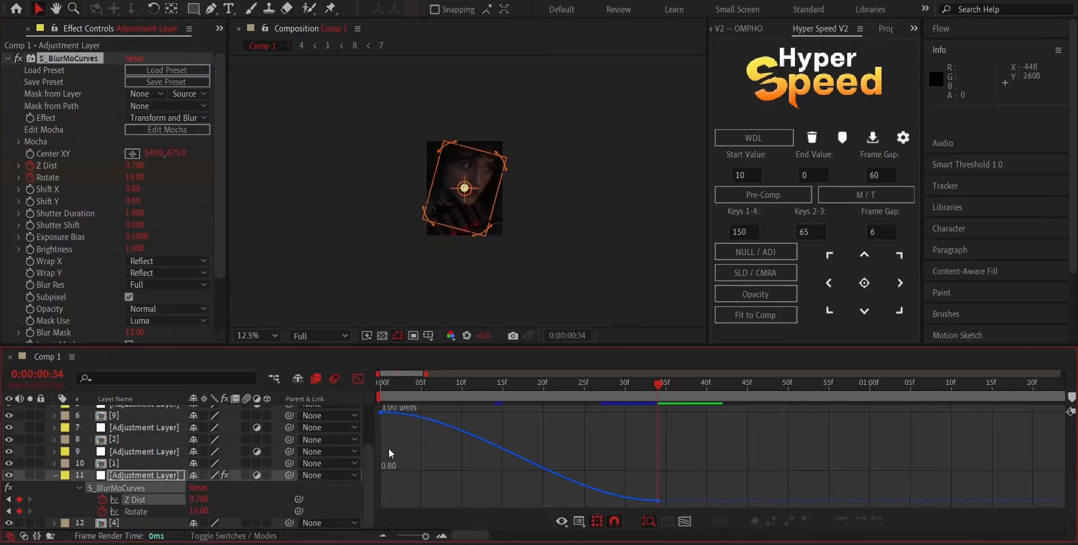
click(381, 412)
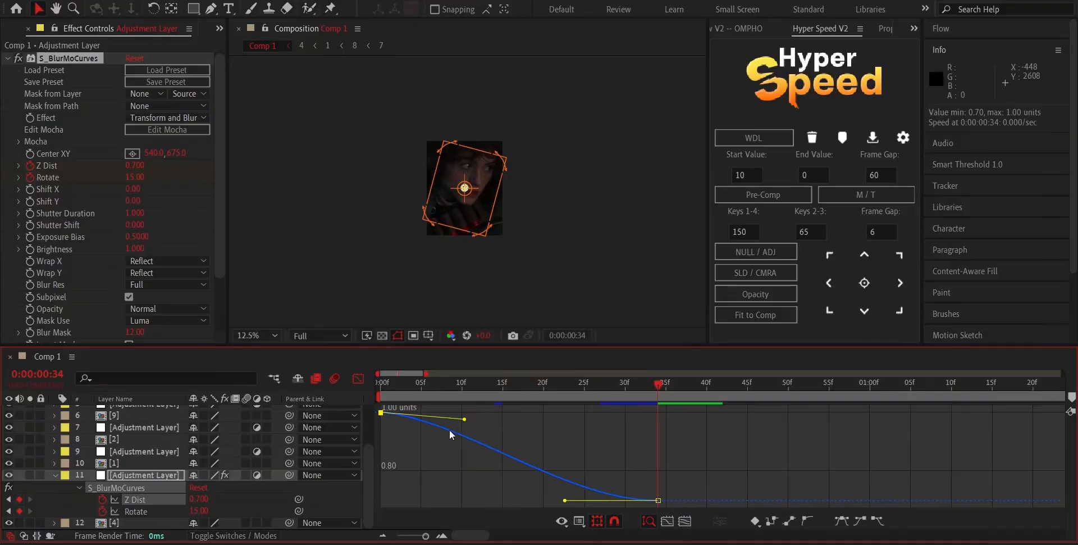
drag(464, 419, 393, 458)
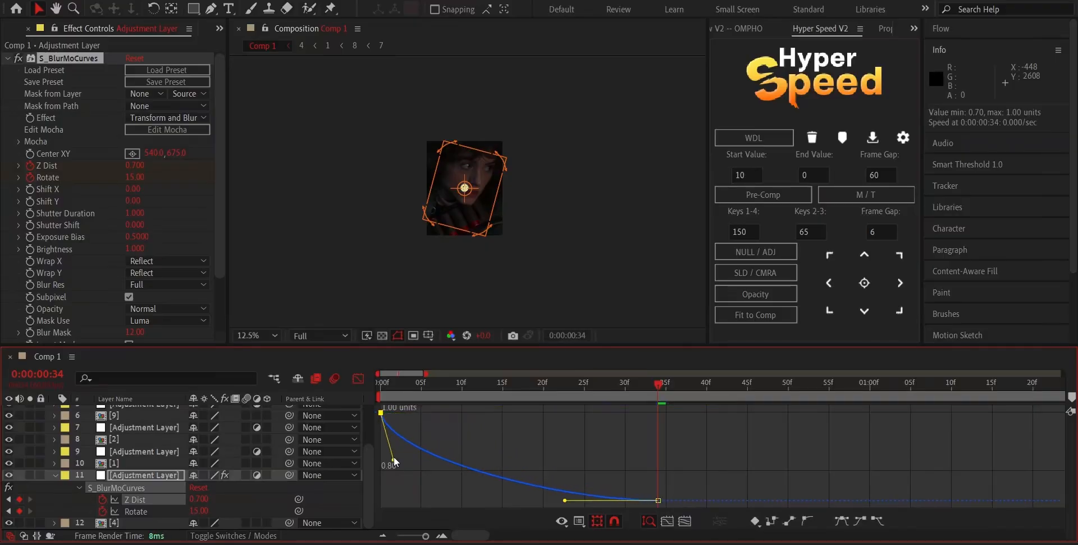
drag(563, 500, 619, 428)
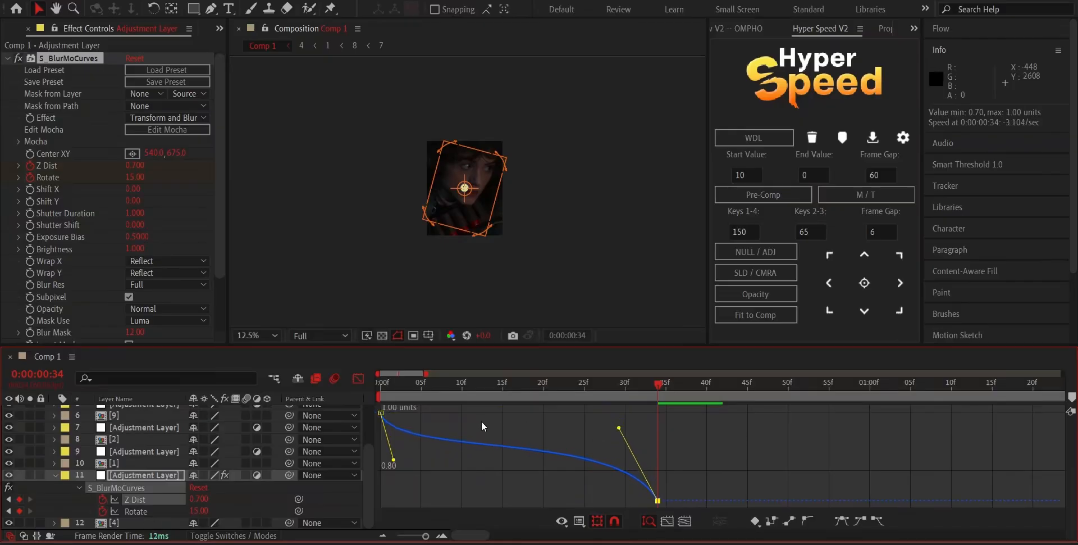
drag(388, 386, 560, 453)
Shape the Rotate value curve of clip [4]'s adjustment layer with a steep rise at its start, a flatter middle and a steep rise at its end.
click(358, 379)
drag(682, 511, 362, 535)
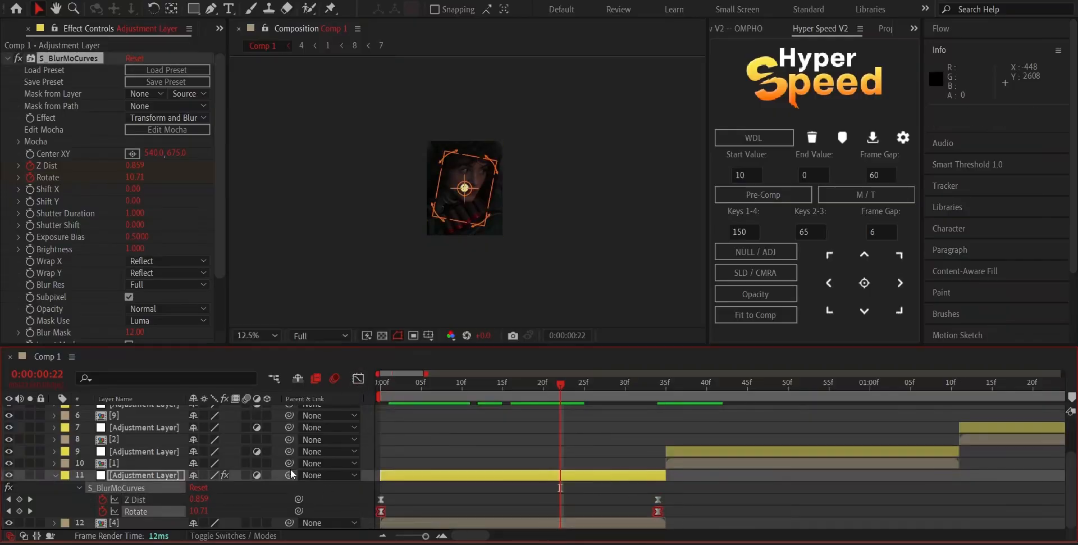
click(359, 379)
click(381, 500)
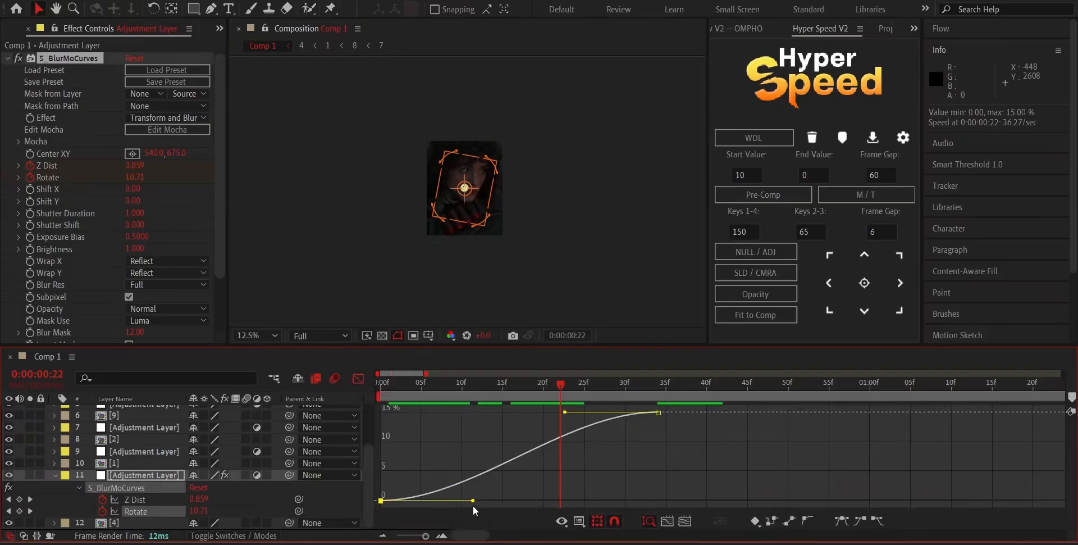
drag(472, 501, 395, 457)
drag(565, 411, 566, 419)
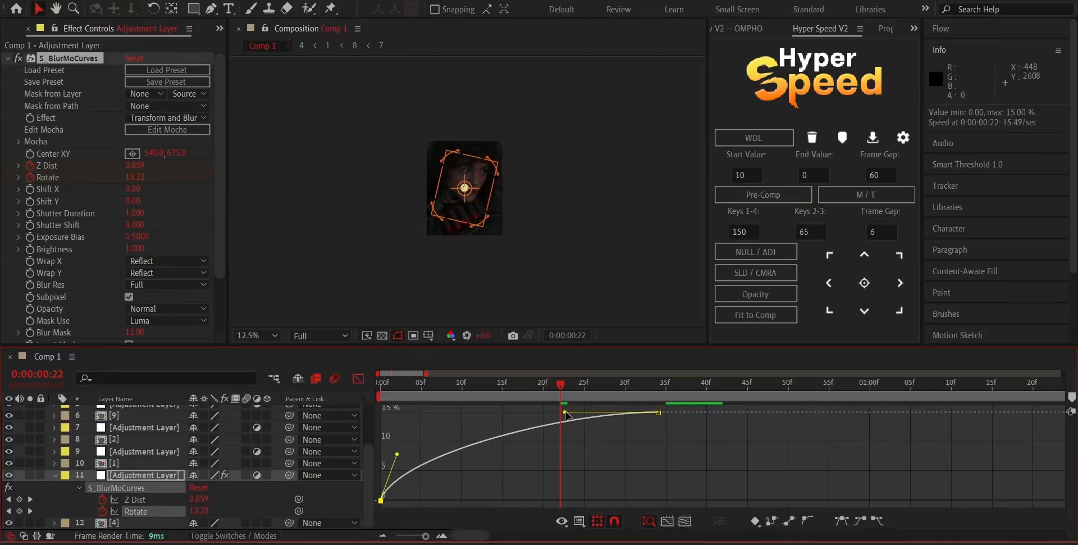
drag(606, 475, 623, 484)
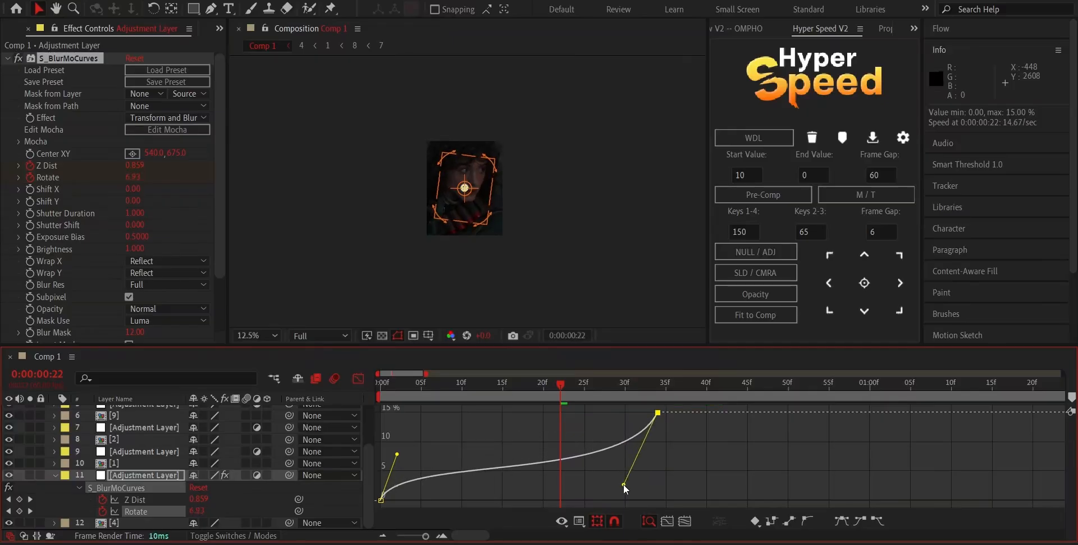
drag(559, 394, 462, 395)
click(358, 378)
Preview the zoom-and-rotate motion on clip [4] from the beginning of the composition.
scroll(471, 224, up, 1)
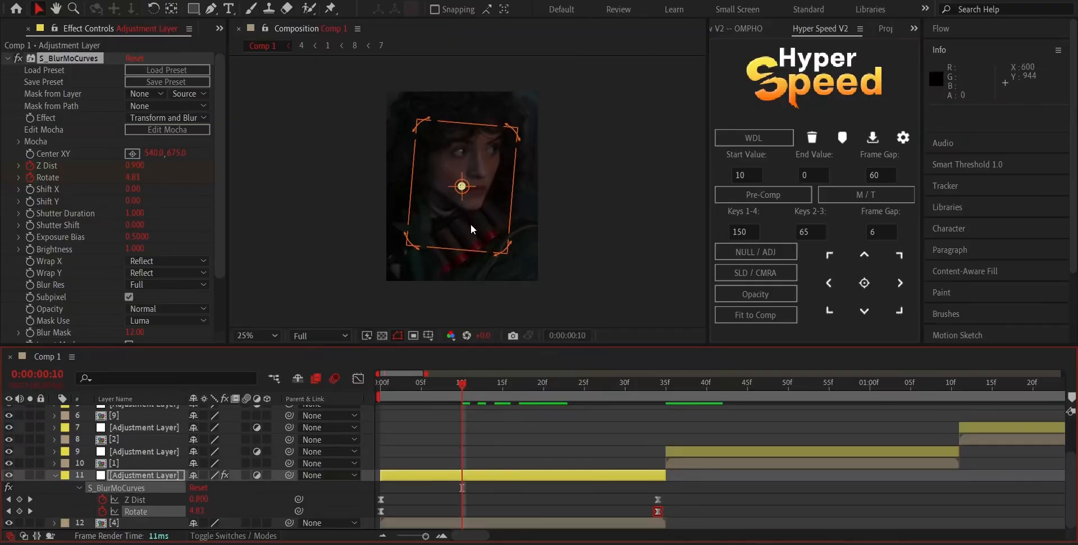
key(Home)
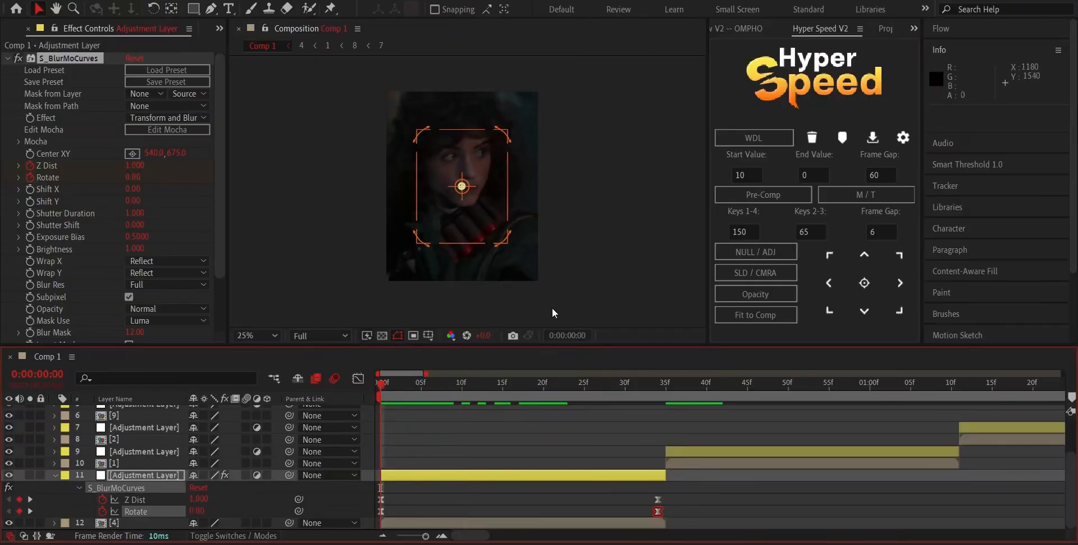
click(553, 307)
key(h)
key(space)
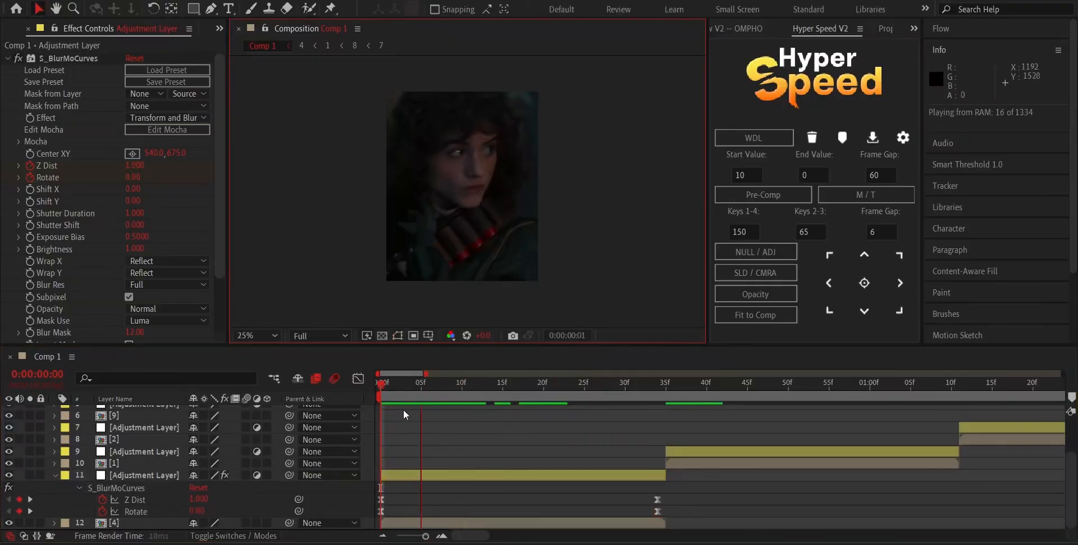
drag(391, 391, 278, 401)
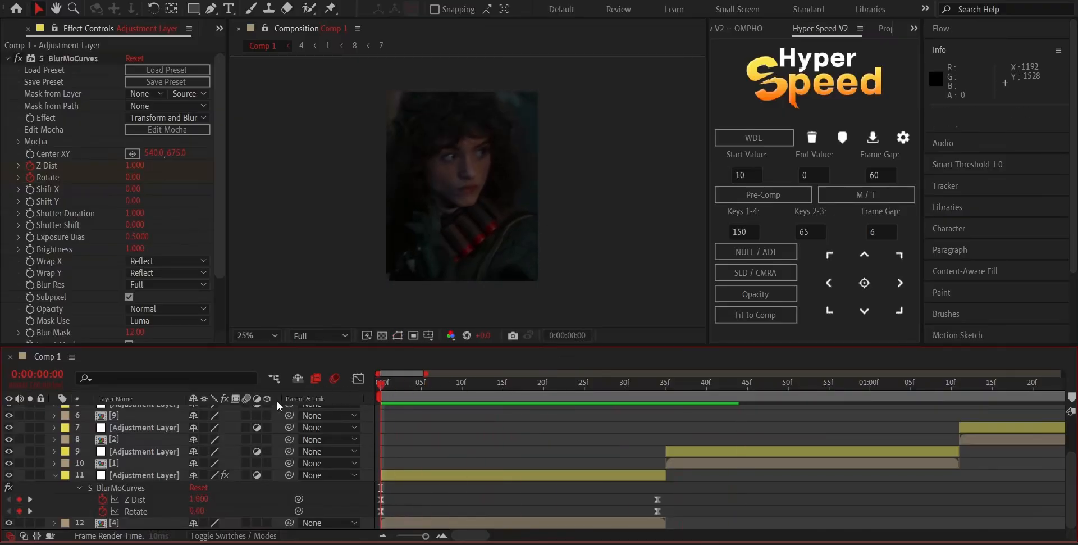
key(space)
drag(419, 387, 559, 430)
click(557, 473)
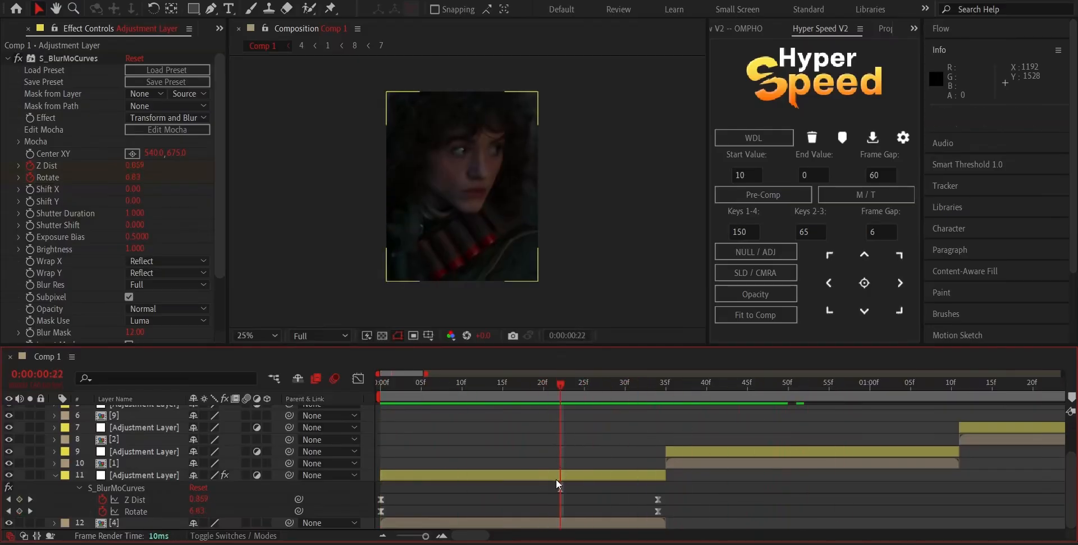
Apply S_BlurMoCurves to clip [1]'s adjustment layer and keyframe Z Dist and Rotate at their defaults on its first frame, 0:00:00:35.
click(555, 477)
key(u)
drag(622, 381, 615, 482)
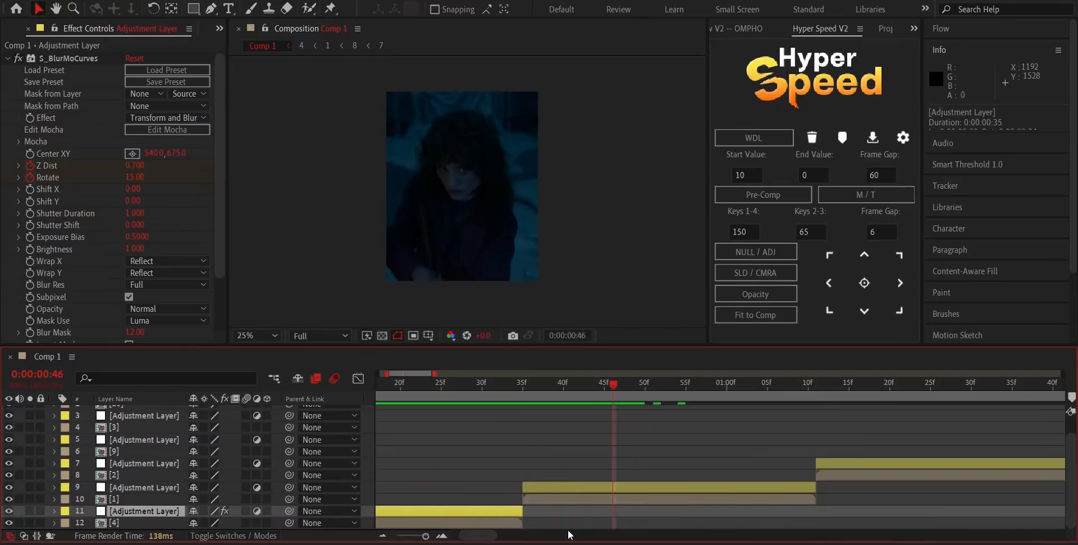
click(561, 486)
key(i)
key(ctrl+space)
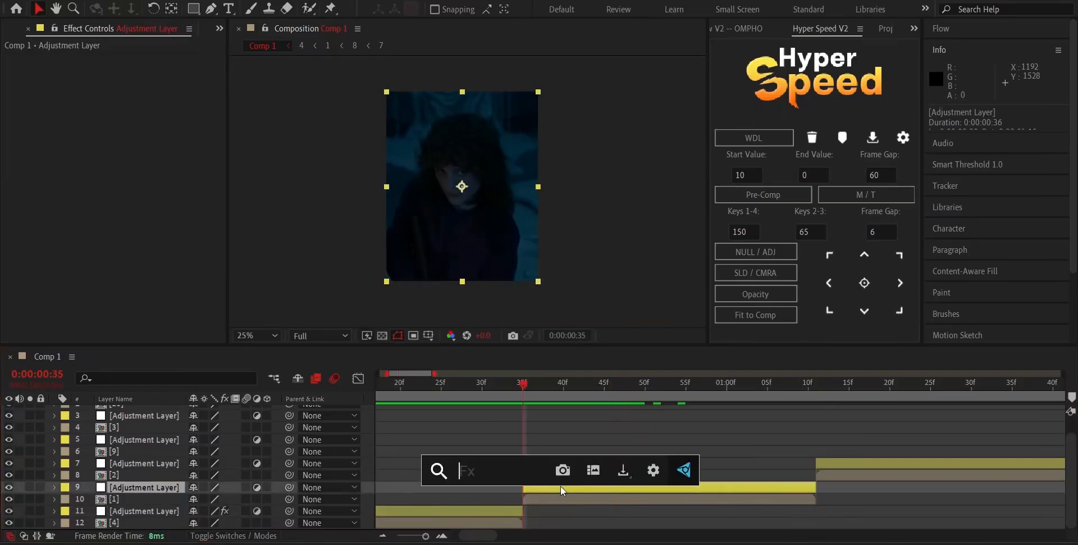
text(blur)
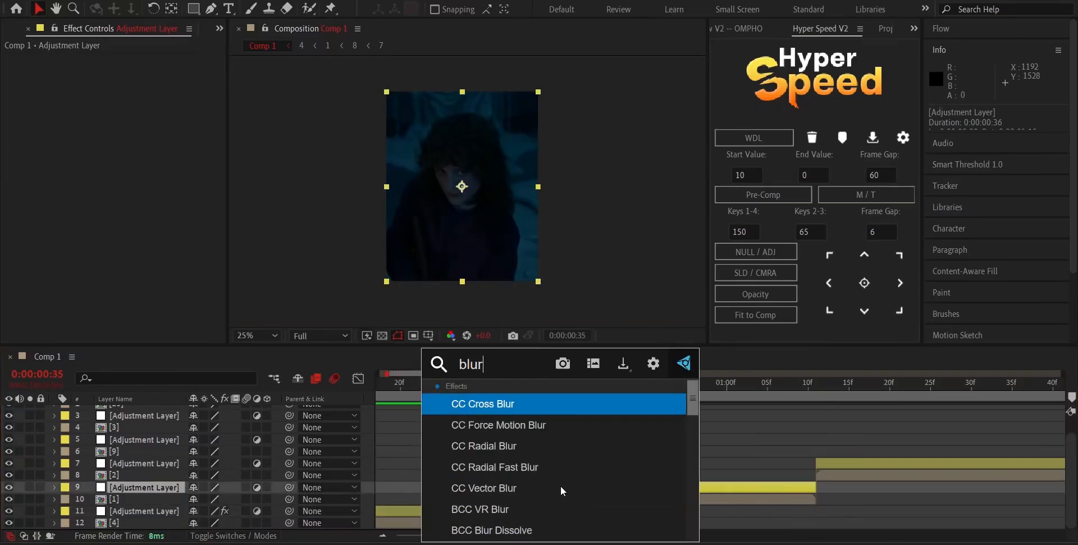
text(m)
click(526, 408)
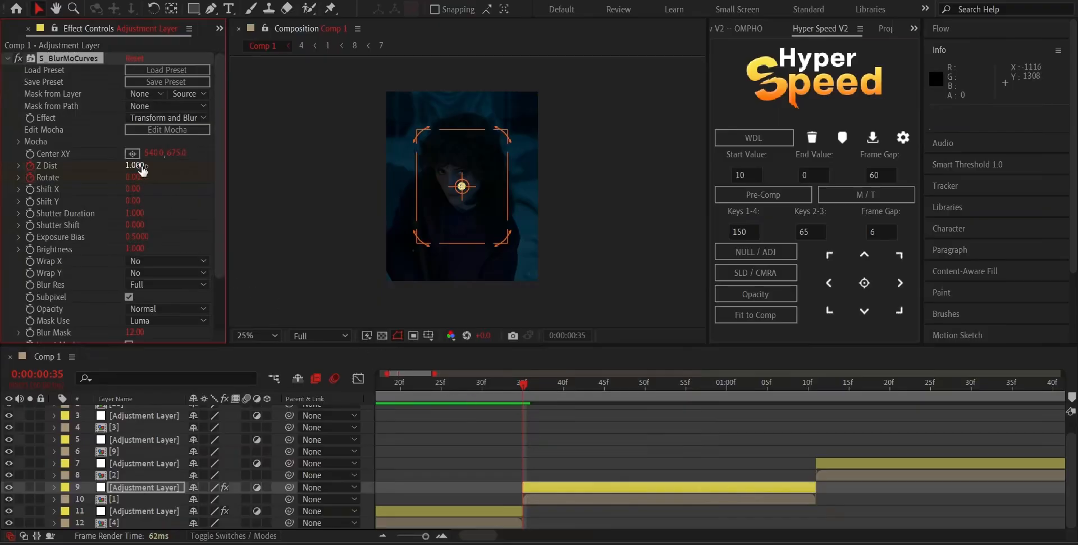
Keyframe Rotate at -15 and Z Dist at 0.7 on the last frame of clip [1]'s adjustment layer, 0:00:01:10.
key(o)
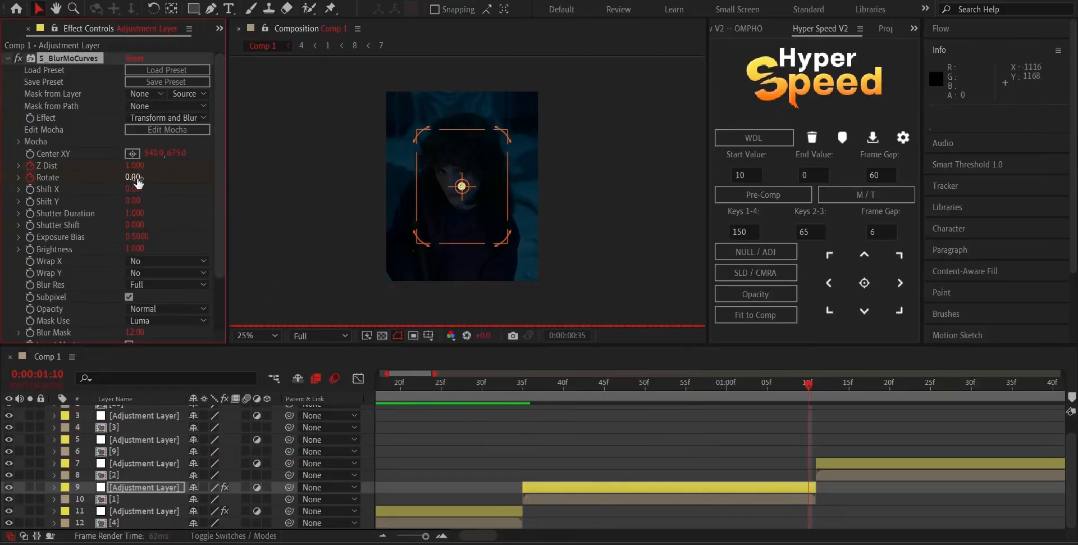
click(137, 178)
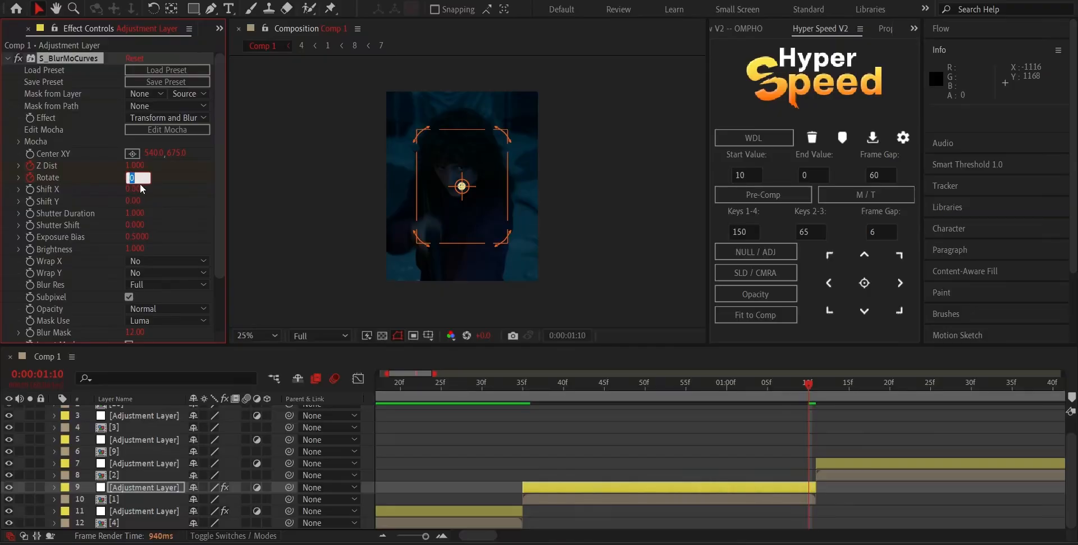
text(--1)
click(132, 164)
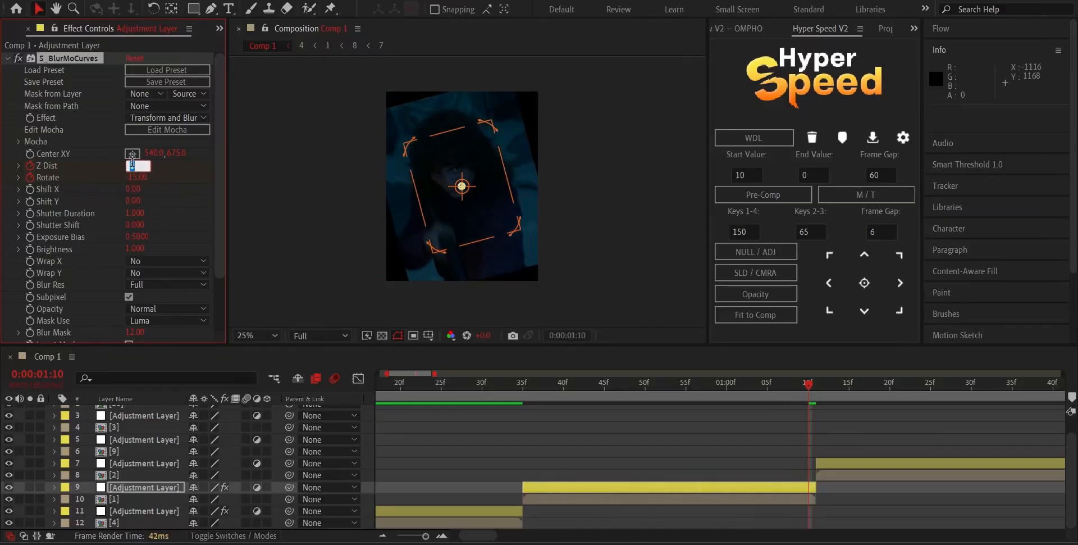
text(.7)
click(285, 197)
Set Wrap X and Wrap Y to Reflect on clip [1]'s adjustment layer and apply Easy Ease to all its Z Dist and Rotate keyframes.
click(171, 267)
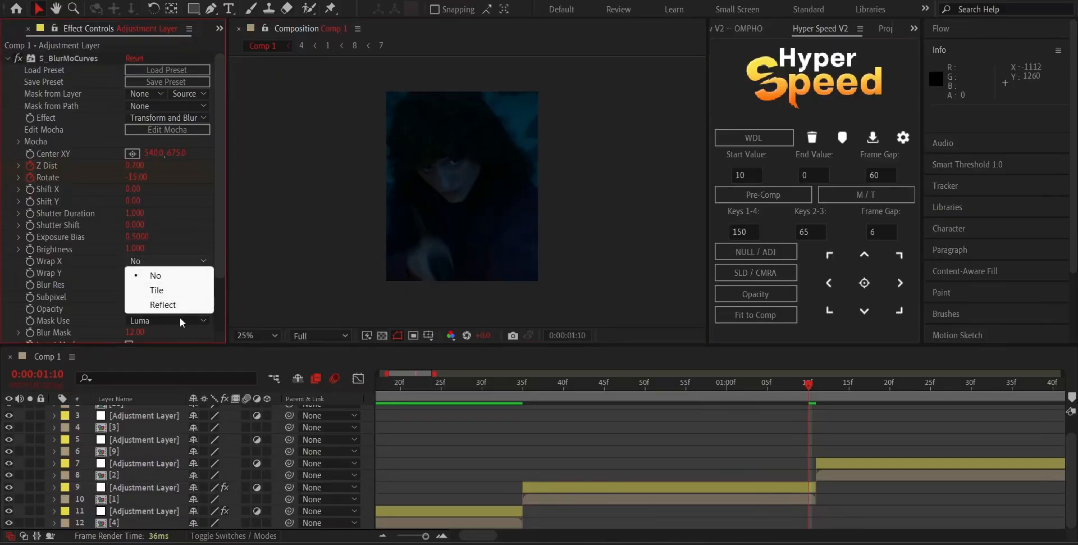
click(171, 304)
click(168, 272)
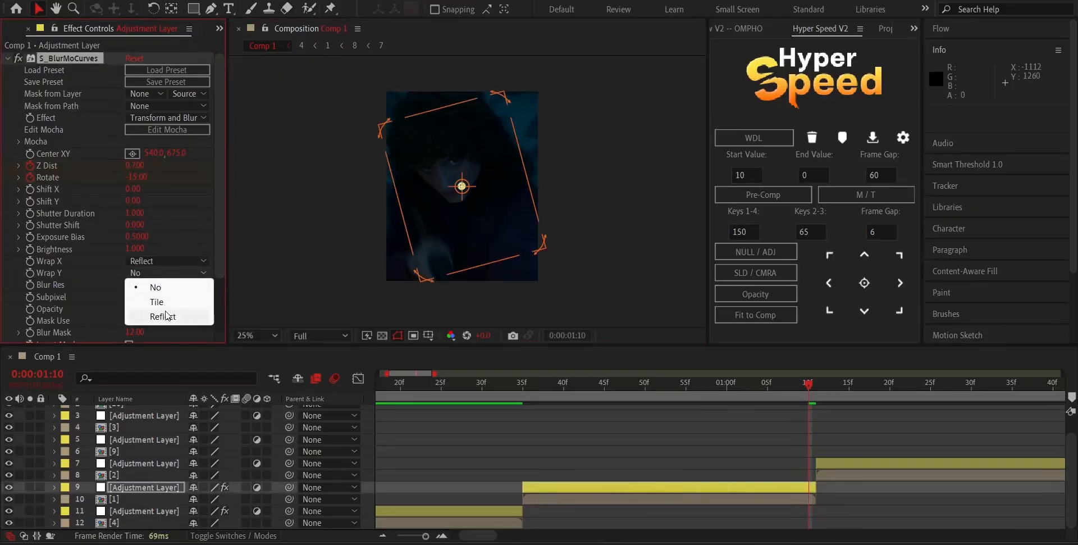
click(163, 316)
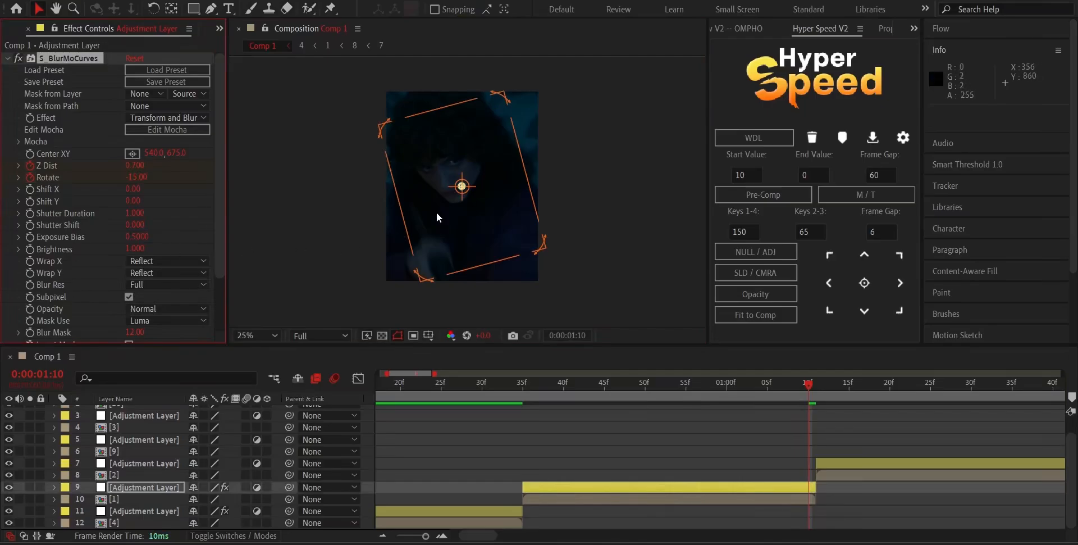
key(u)
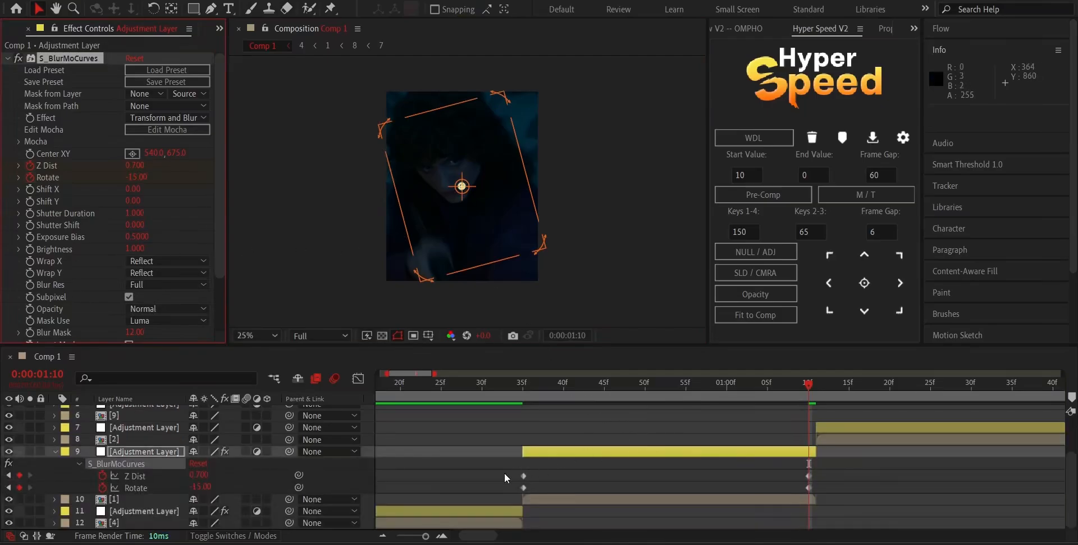
drag(497, 471, 855, 487)
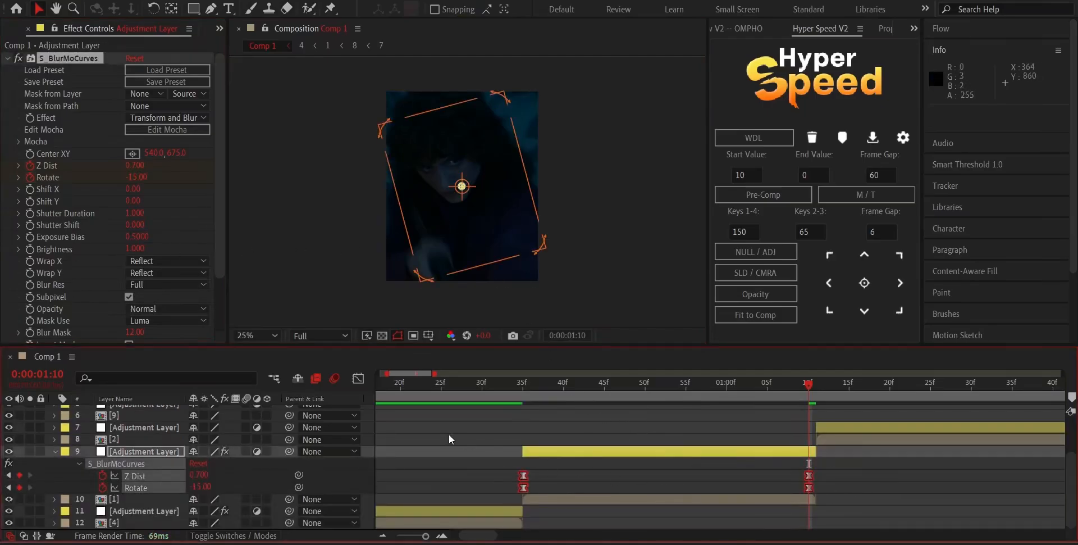
Shape the Z Dist value curve of clip [1]'s adjustment layer with steep drops at both ends and a flatter middle.
drag(480, 455, 841, 476)
click(357, 378)
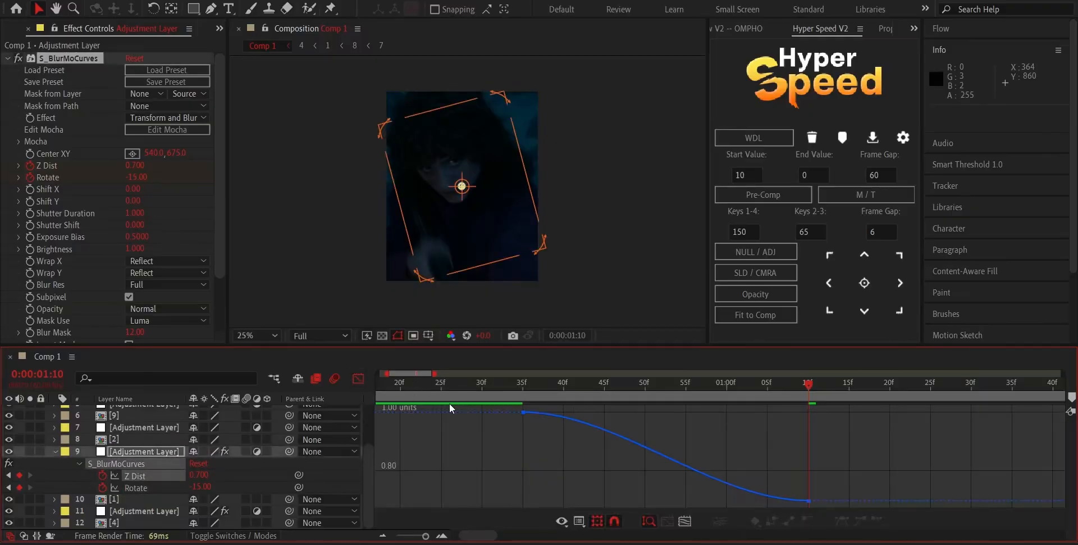
click(534, 414)
drag(620, 413, 539, 457)
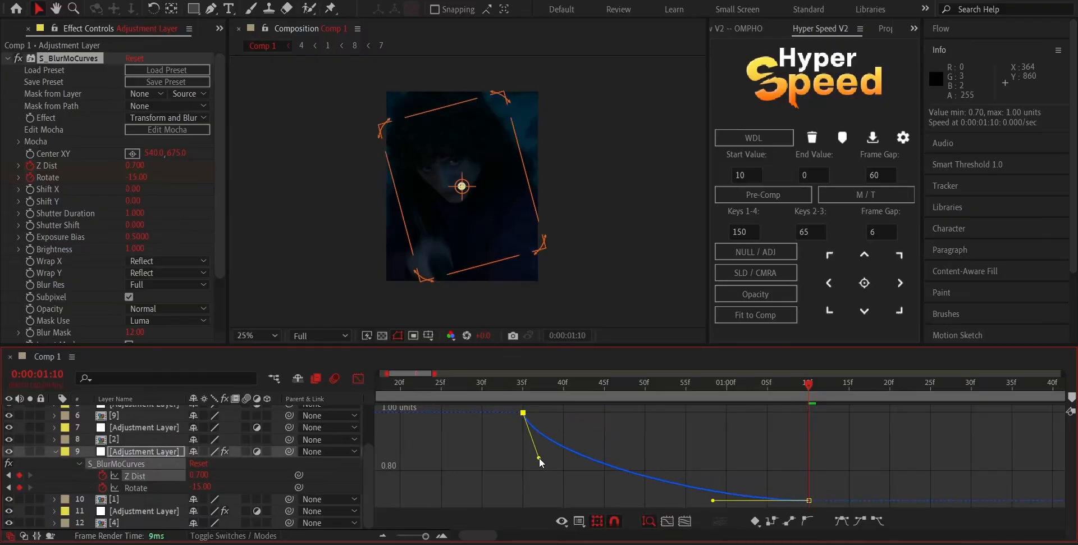
drag(713, 499, 762, 433)
click(363, 382)
Shape the Rotate value curve of clip [1]'s adjustment layer with steep drops at both ends and a flatter middle.
drag(500, 474, 642, 507)
click(507, 497)
drag(507, 496, 811, 485)
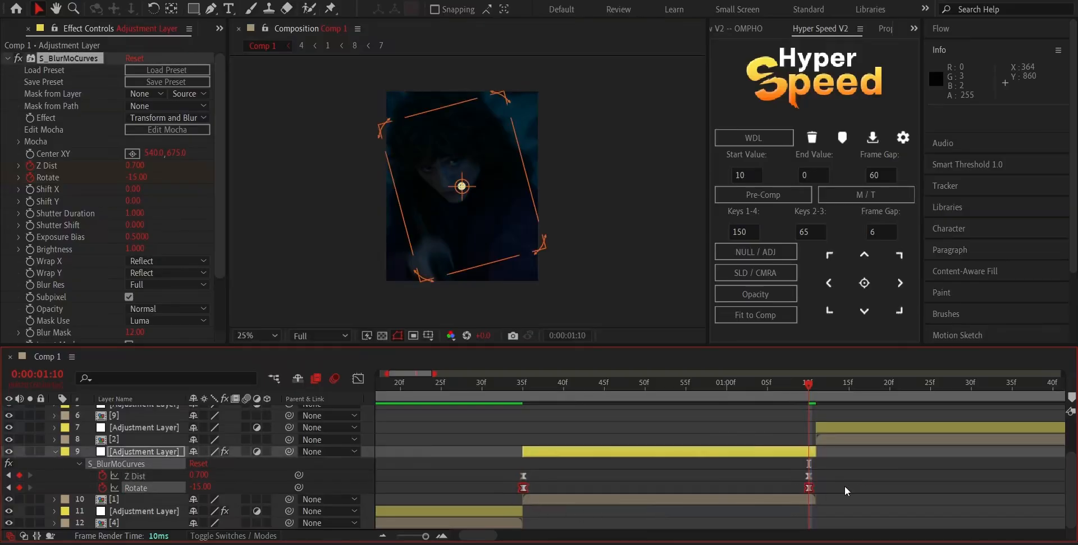
click(357, 381)
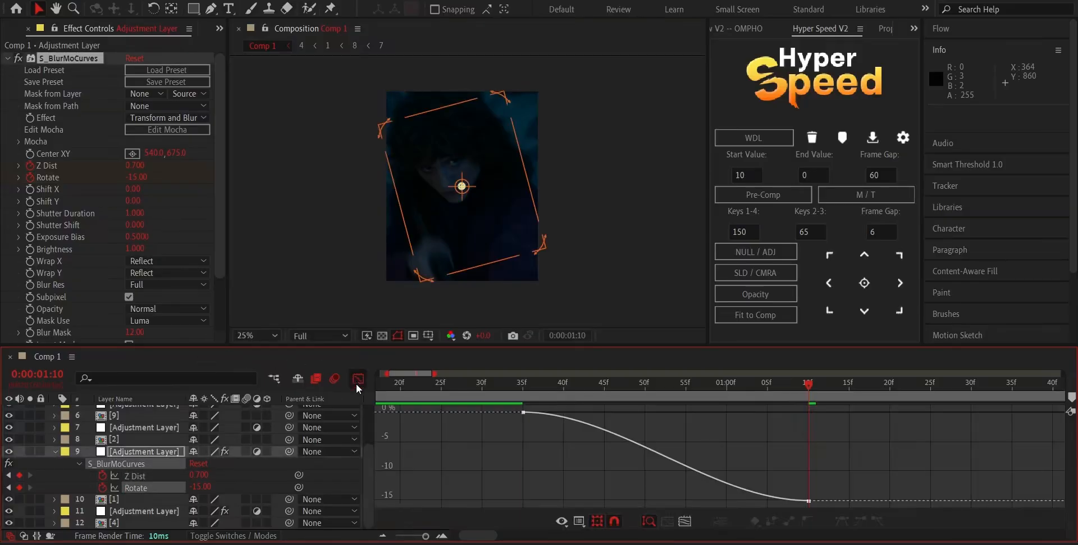
drag(523, 412, 531, 413)
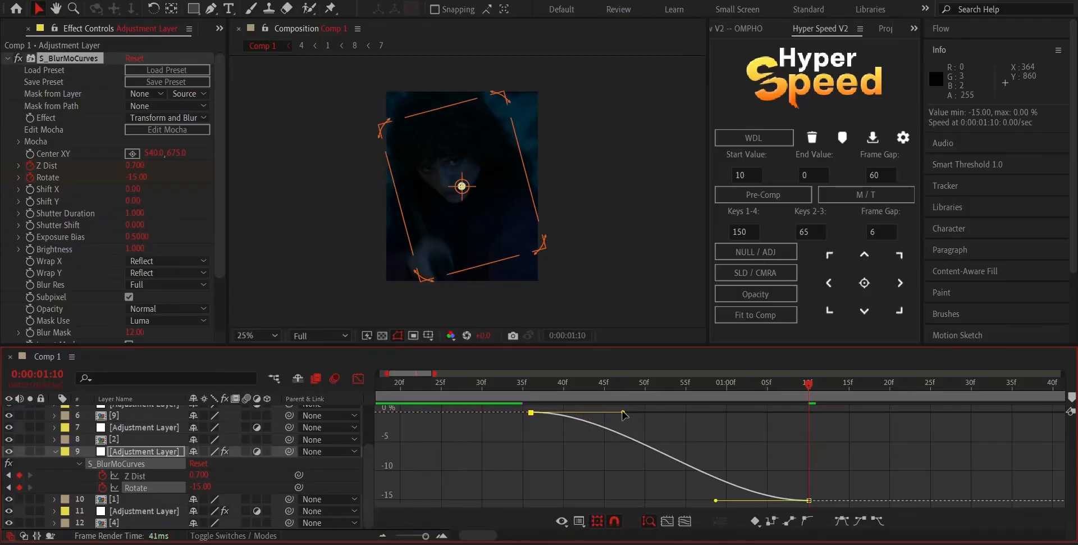
drag(621, 414, 550, 458)
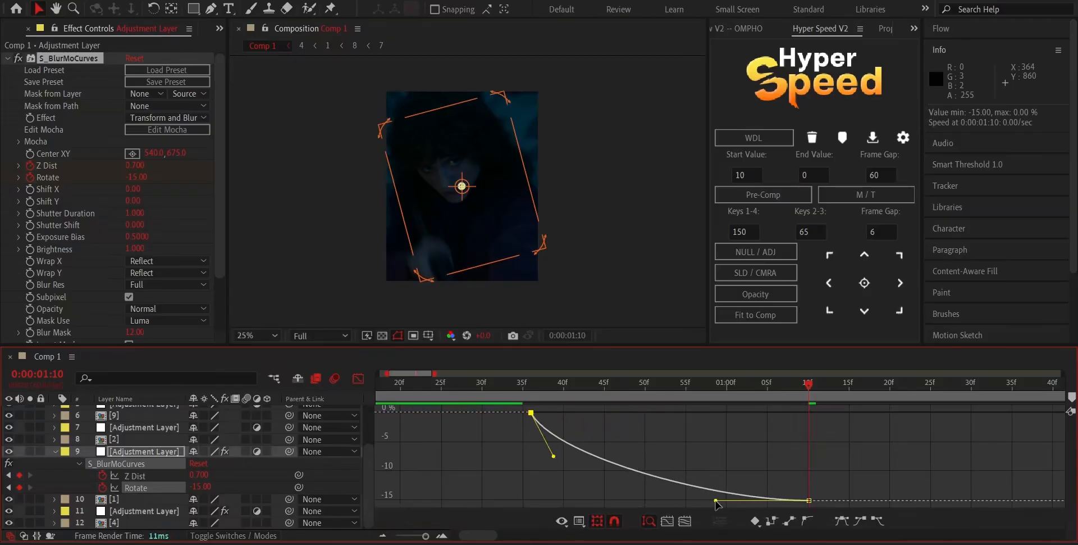
drag(716, 500, 763, 426)
Preview the transition between clips [4] and [1], including playback from the start of the composition.
drag(549, 403, 502, 414)
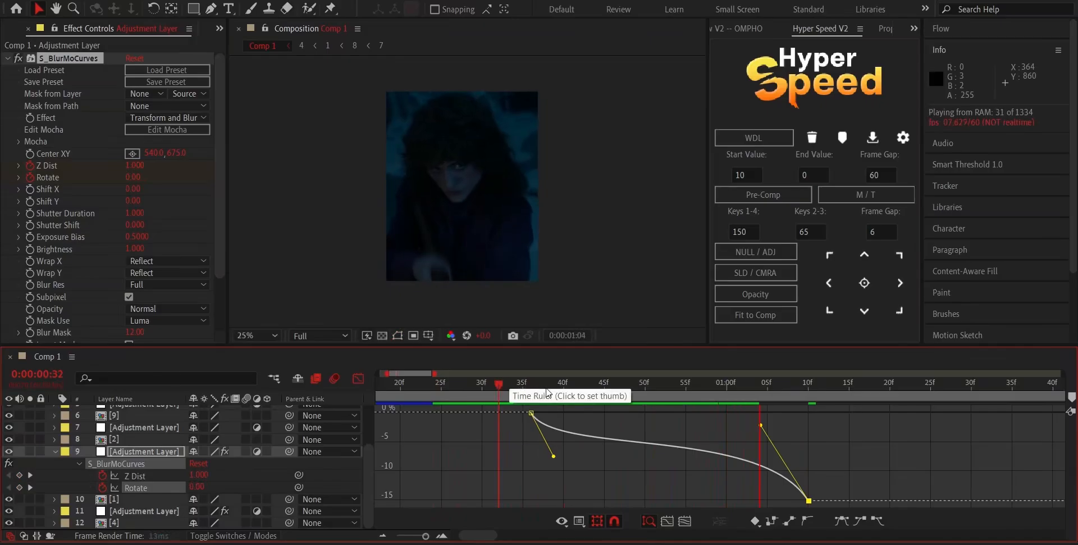
key(space)
key(space)
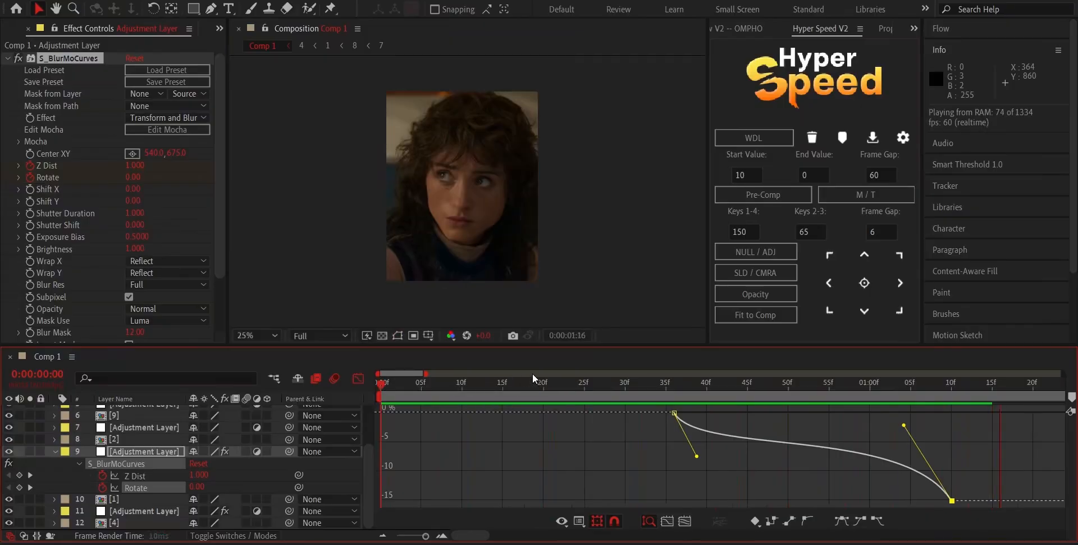
click(519, 382)
Move the first Rotate keyframe of clip [1]'s adjustment layer back to 0:00:00:35 and collapse the layer's properties.
click(358, 379)
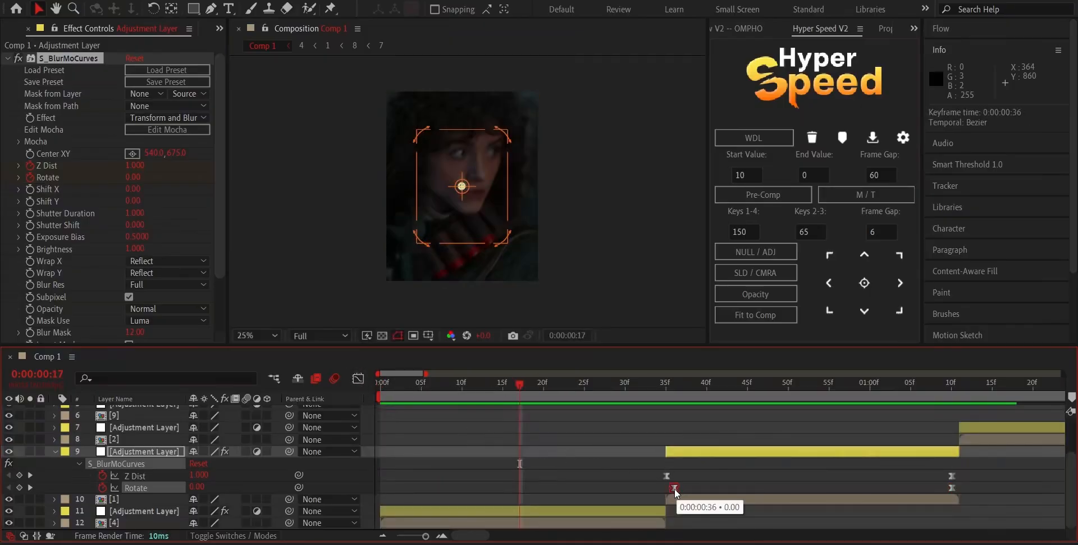
drag(657, 486, 1014, 494)
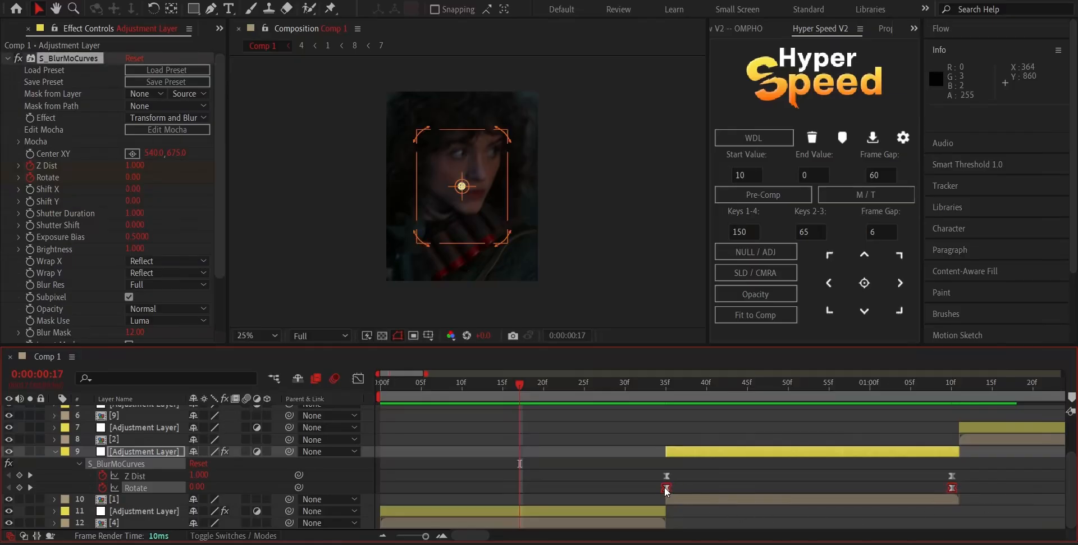
click(695, 452)
key(u)
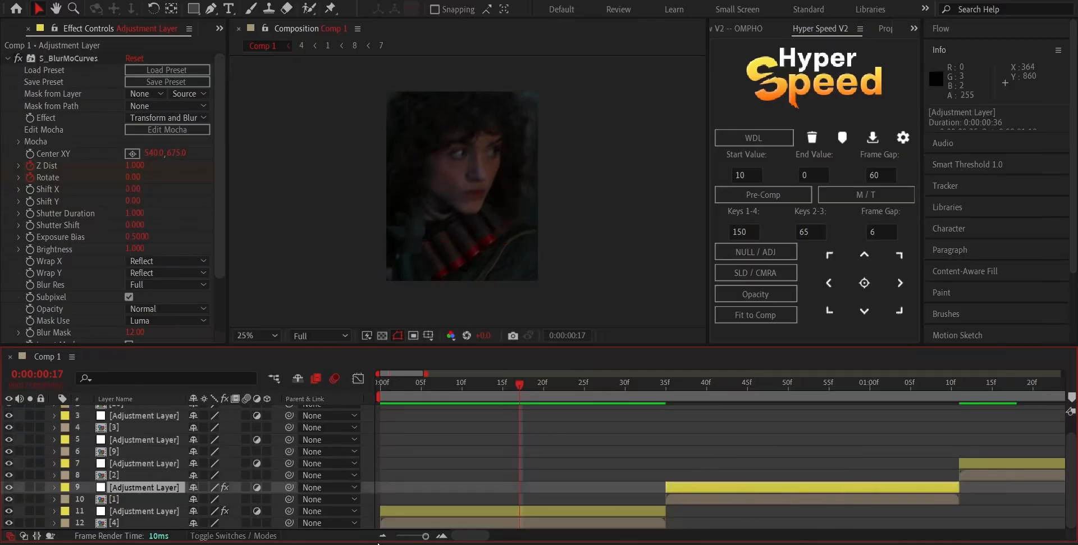
Move the playhead to the start of clip [2]'s adjustment layer at 0:00:01:11.
click(384, 536)
click(383, 536)
drag(507, 379, 532, 446)
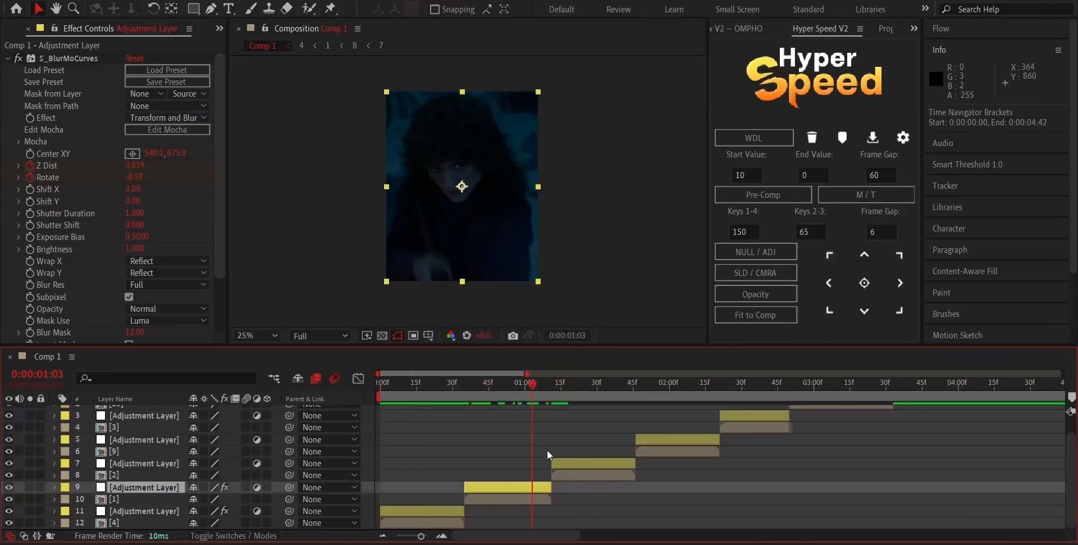
click(575, 462)
key(i)
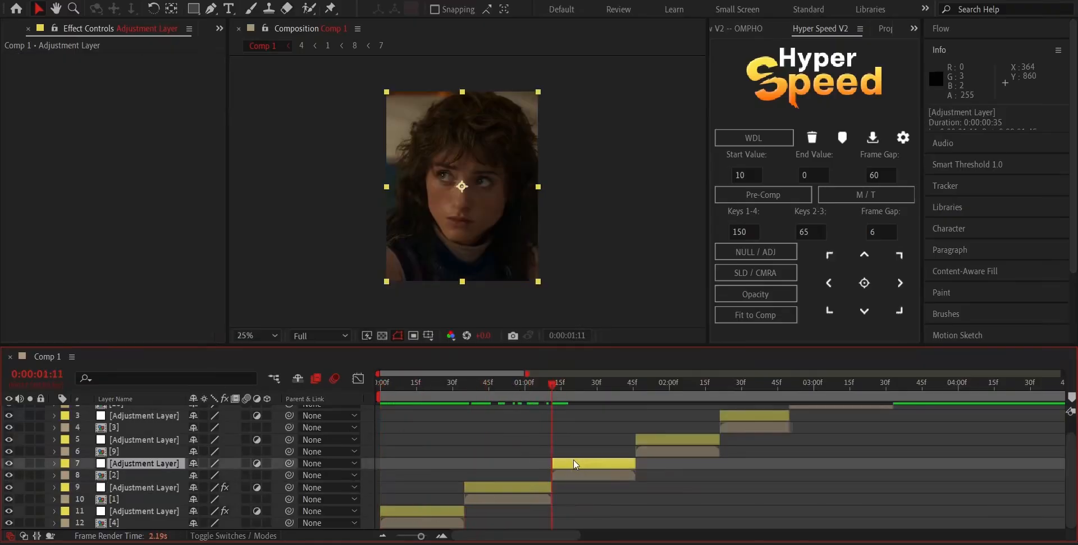
click(426, 511)
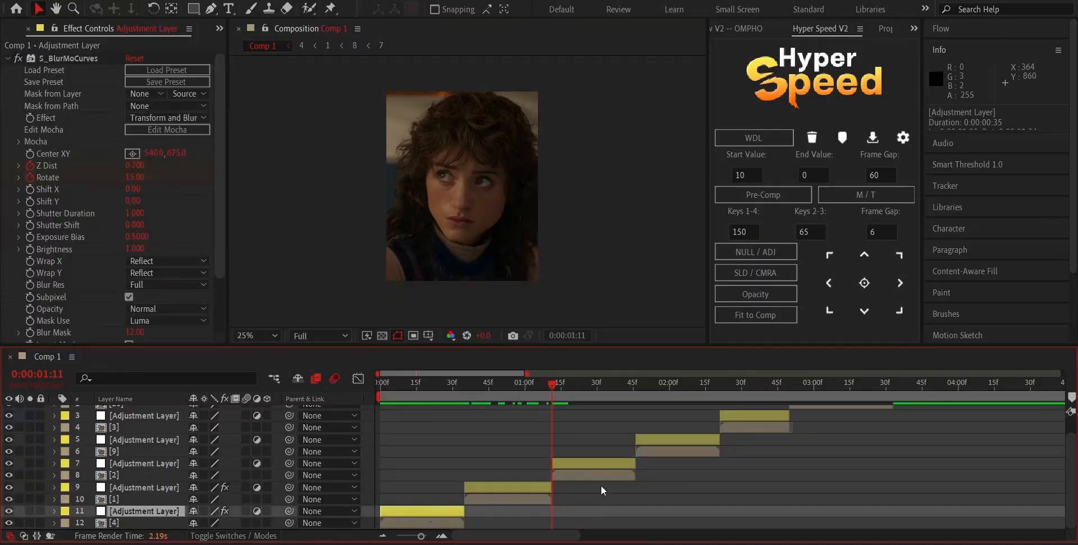
key(ctrl+space)
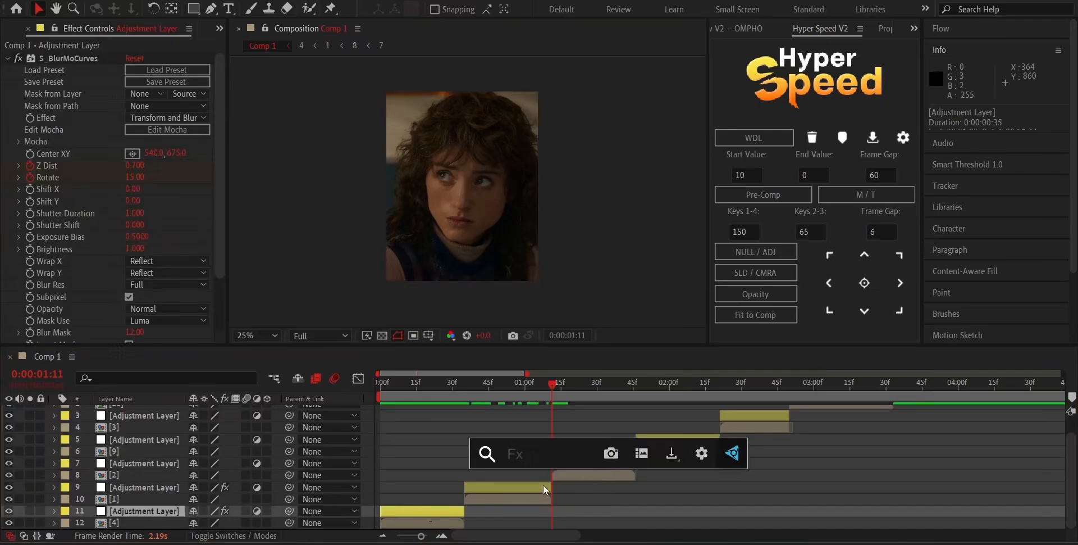
click(544, 486)
Apply the S_BlurMoCurves effect to clip [2]'s adjustment layer.
click(581, 463)
key(ctrl+space)
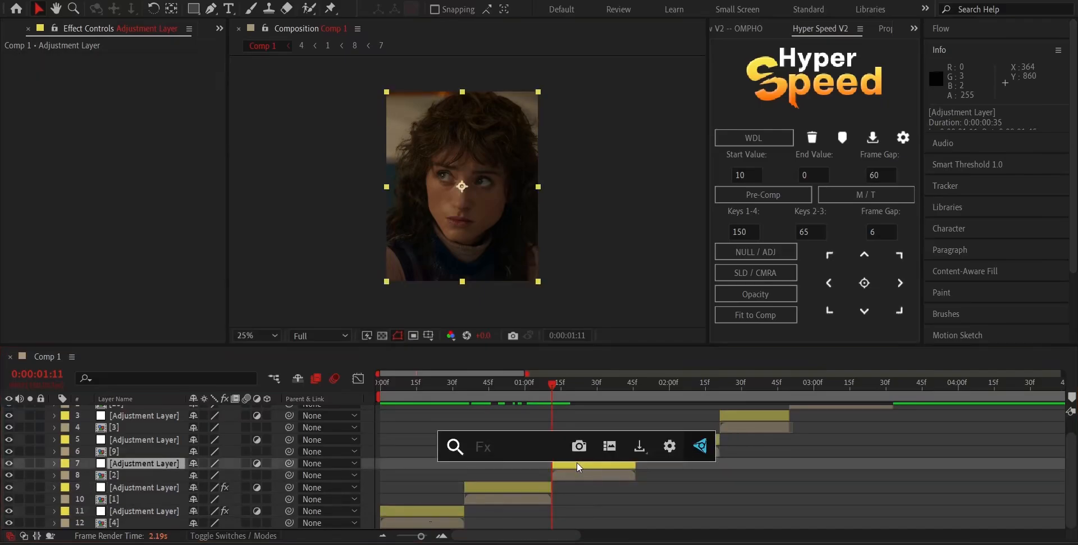
text(bly)
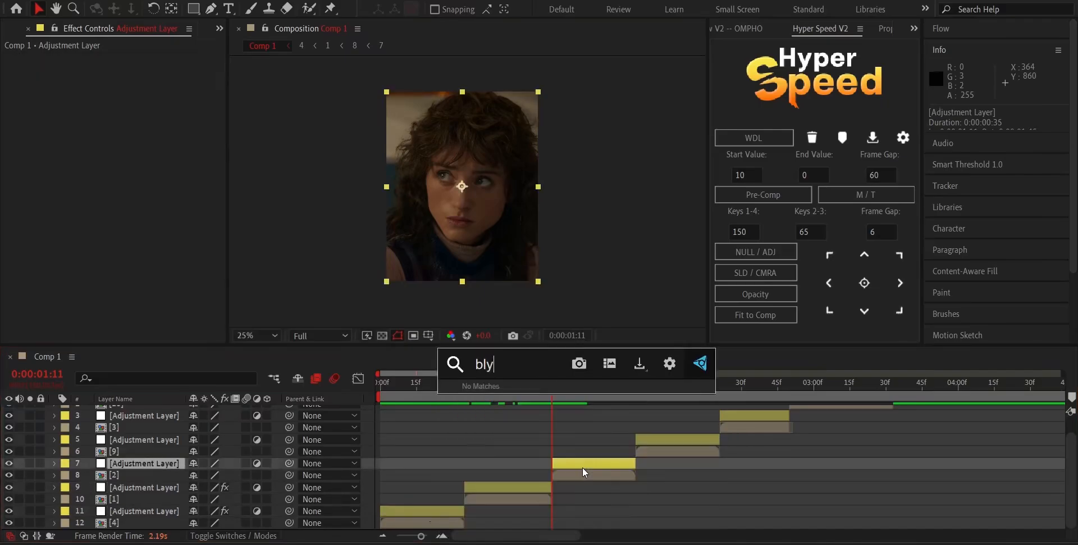
key(BackSpace)
text(urm)
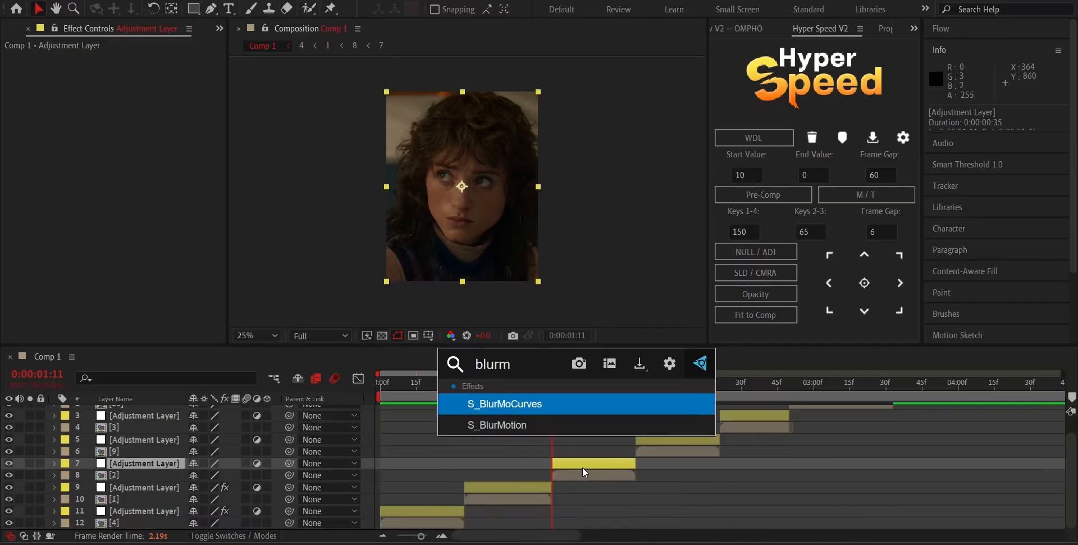
click(550, 402)
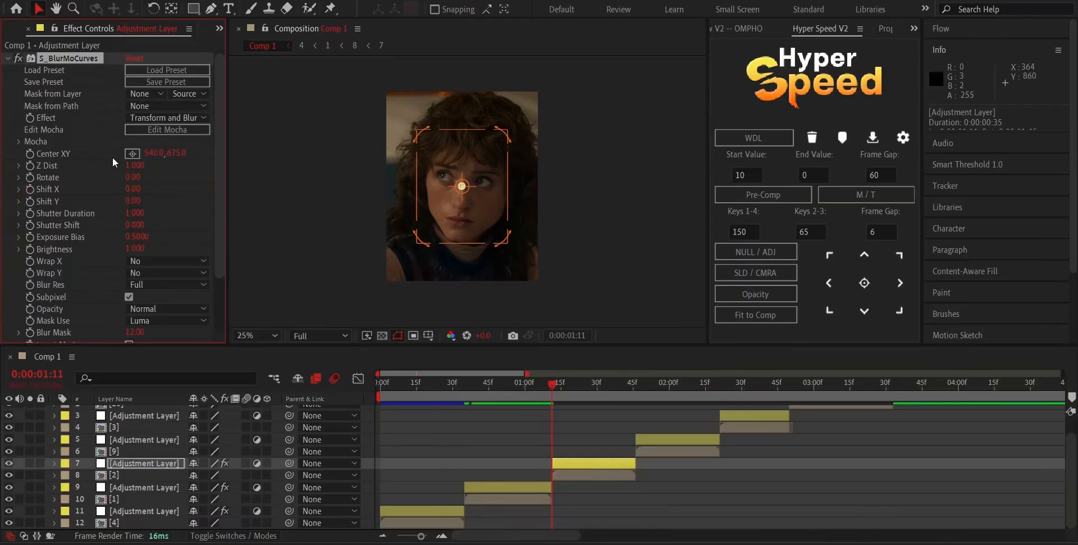
Start Z Dist and Rotate keyframes at the beginning of clip [2]'s adjustment layer, with Z Dist set to 0.7.
click(29, 165)
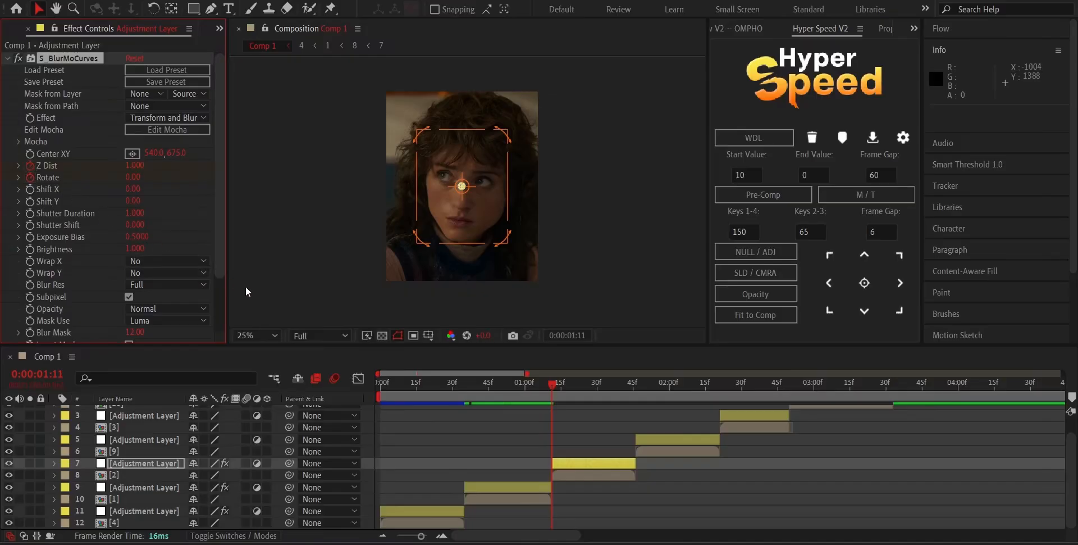
key(u)
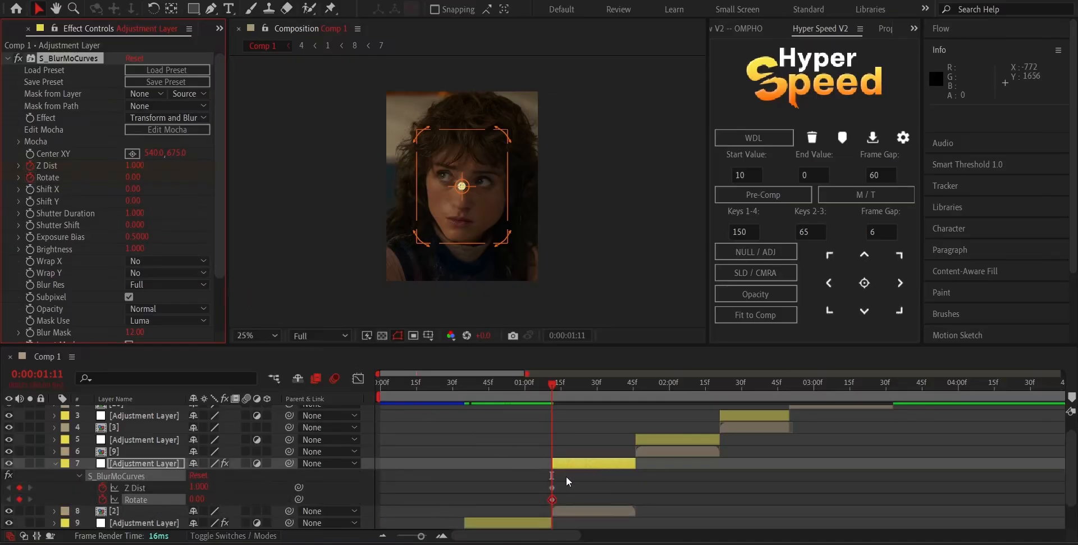
click(552, 487)
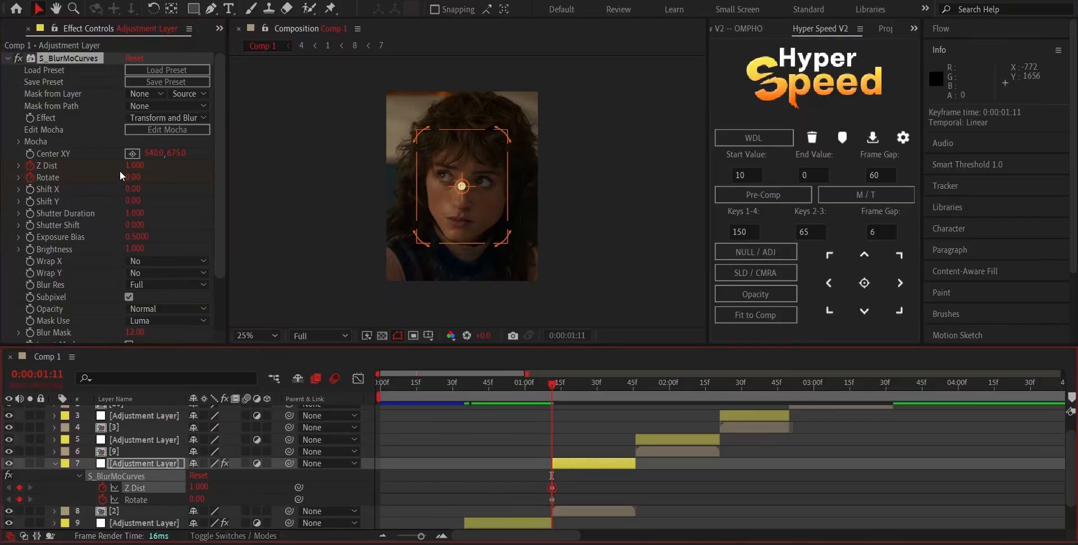
click(135, 165)
text(.)
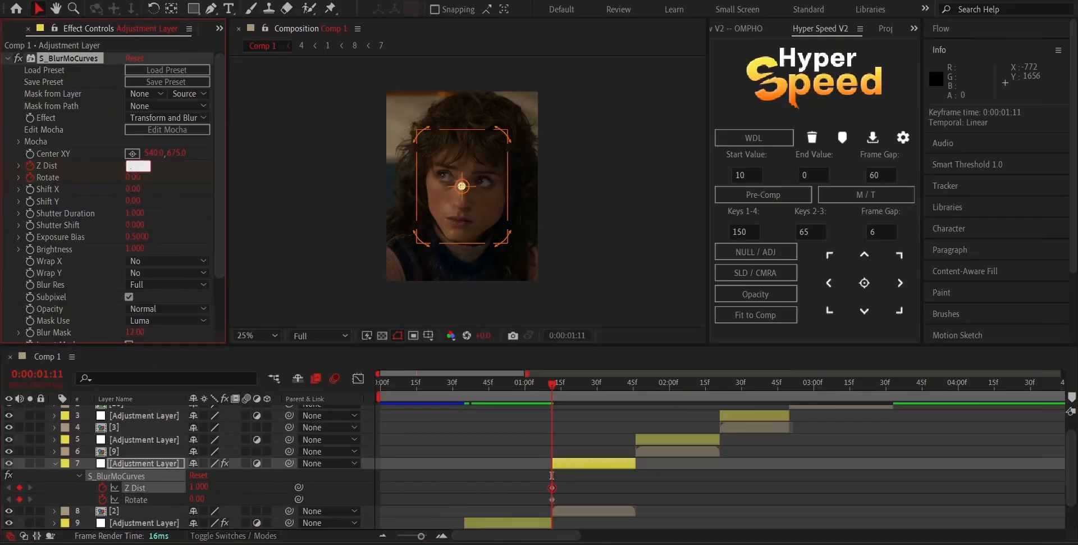
text(7)
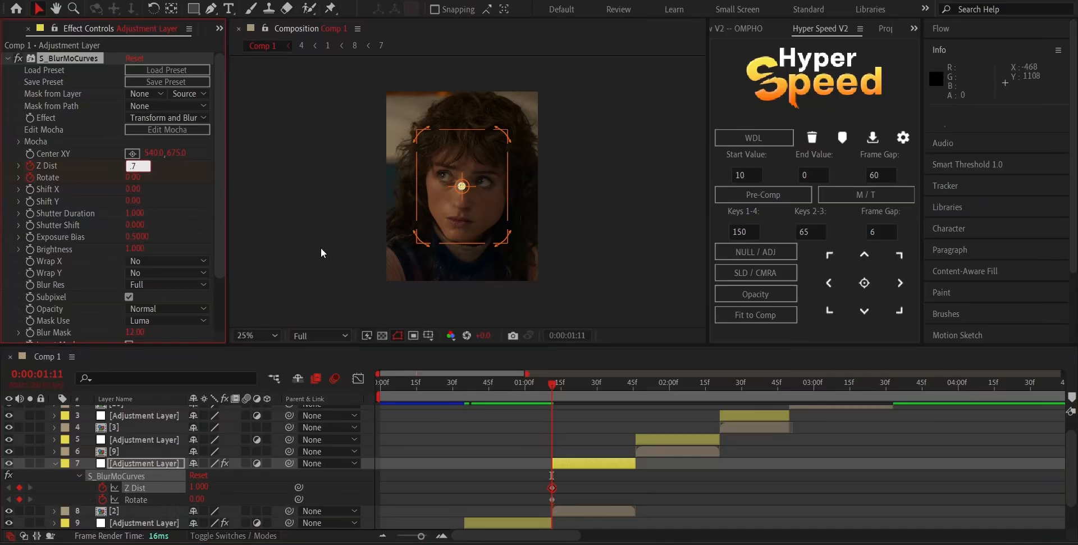
click(595, 492)
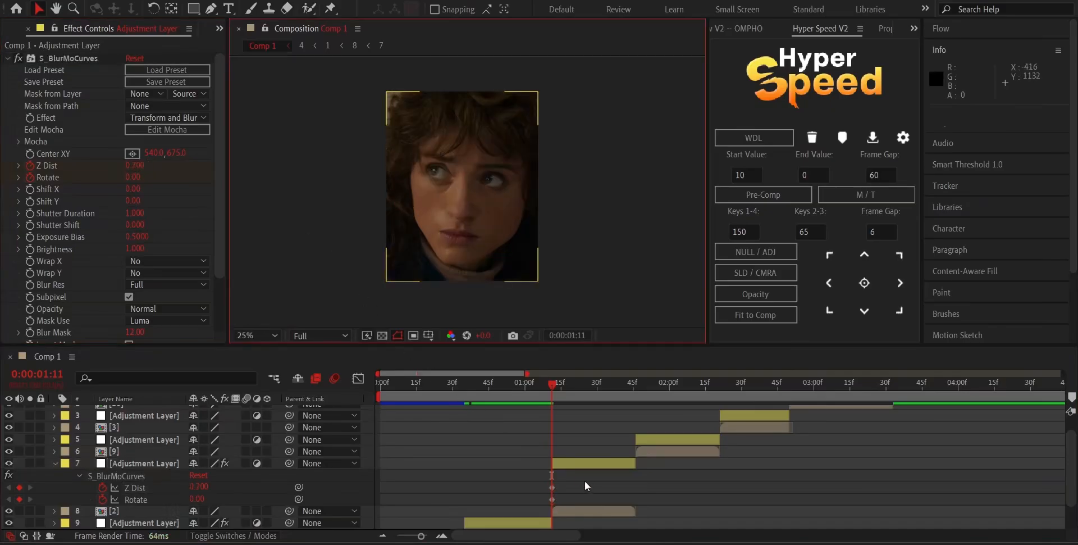
Add end keyframes at 0:00:01:45 on clip [2]'s adjustment layer with Z Dist 1 and Rotate 15.
click(584, 460)
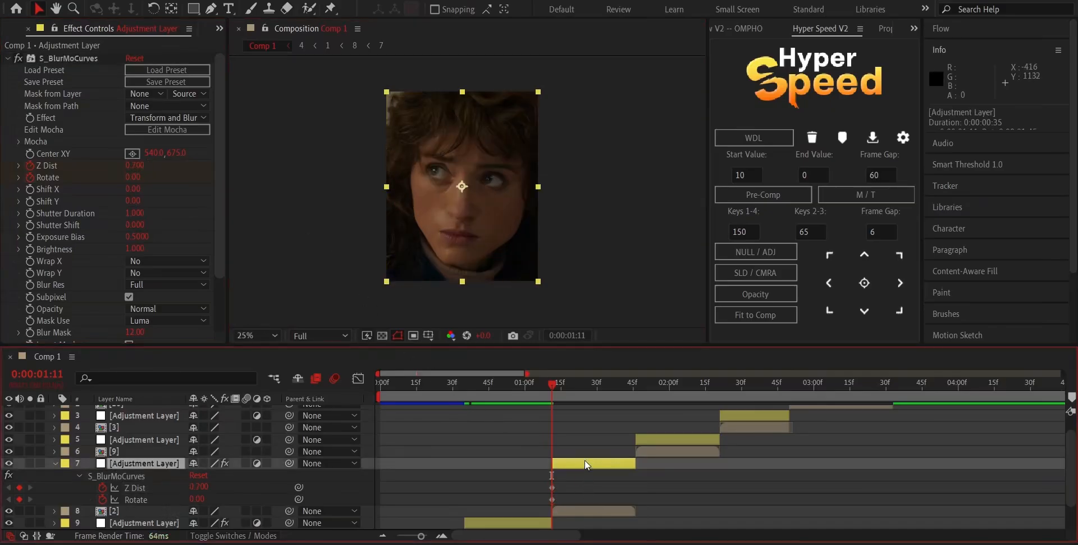
key(o)
click(132, 165)
text(1)
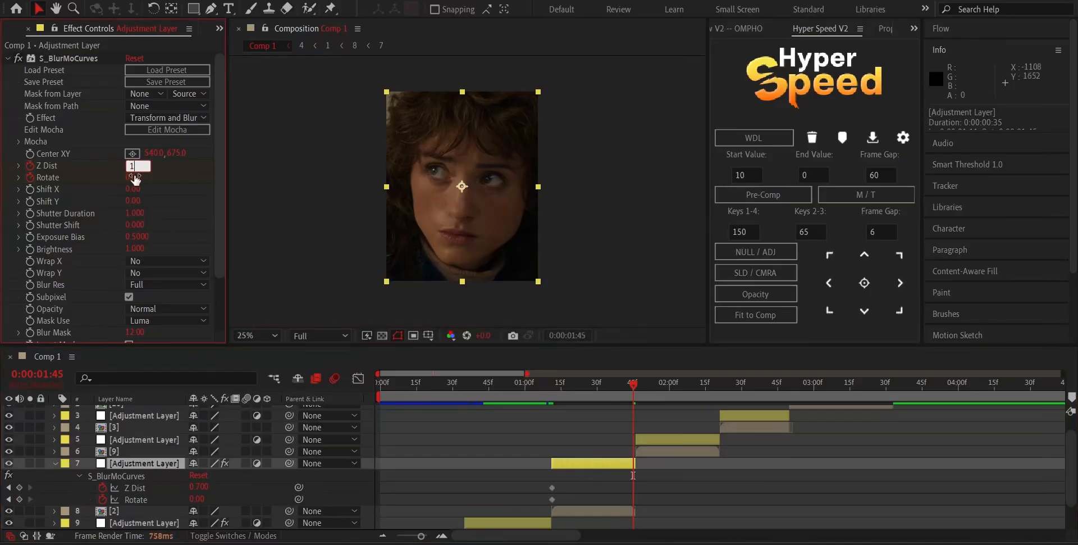
click(134, 177)
text(15)
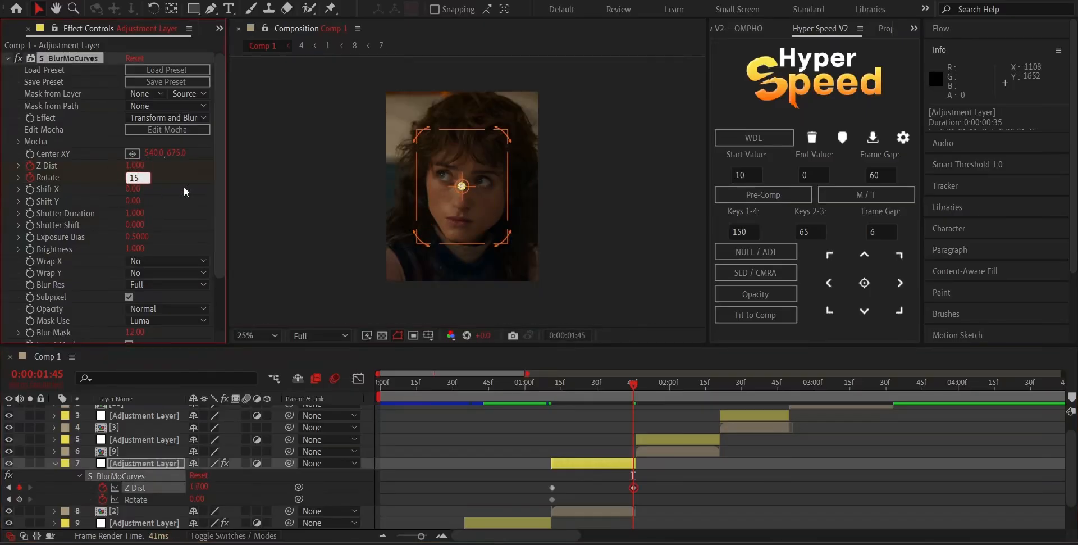
click(314, 225)
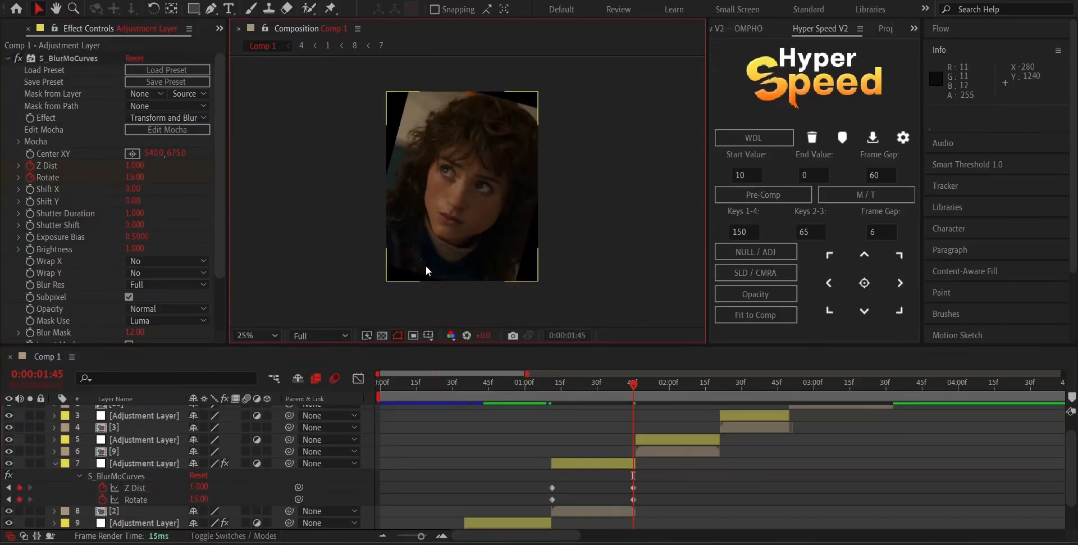
Set both Wrap X and Wrap Y of clip [2]'s S_BlurMoCurves to Reflect.
click(168, 260)
click(169, 302)
click(147, 276)
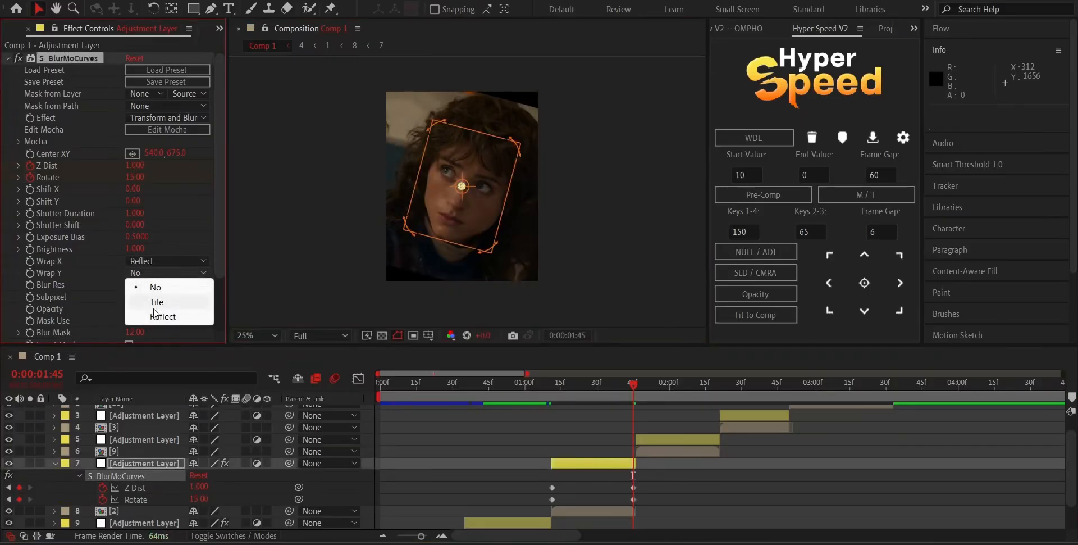
click(156, 312)
Ease the keyframes of clip [2]'s adjustment layer and shape its Z Dist value curve with steep rises at both ends and a flatter middle.
key(u)
key(u)
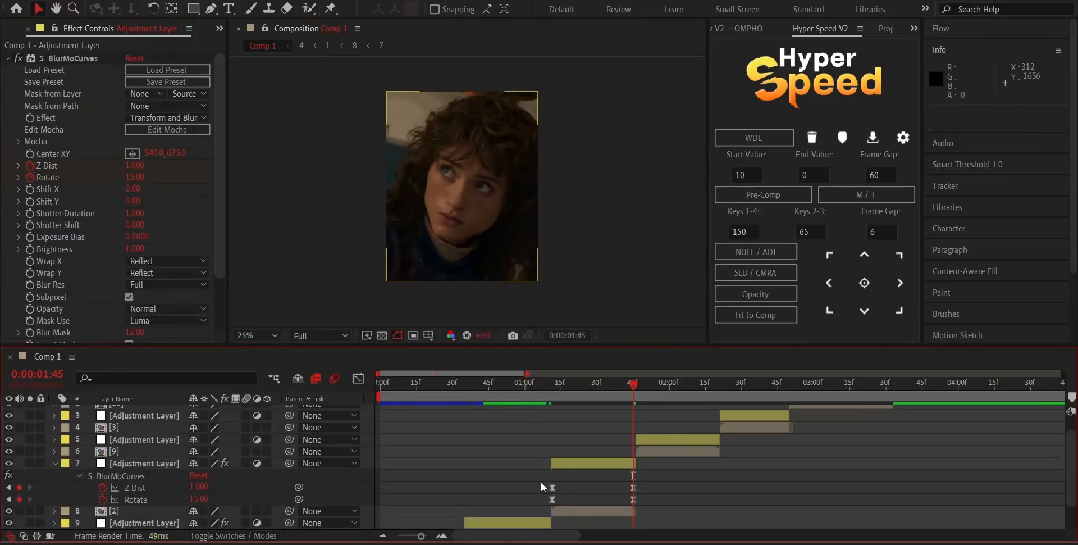
drag(539, 481, 662, 490)
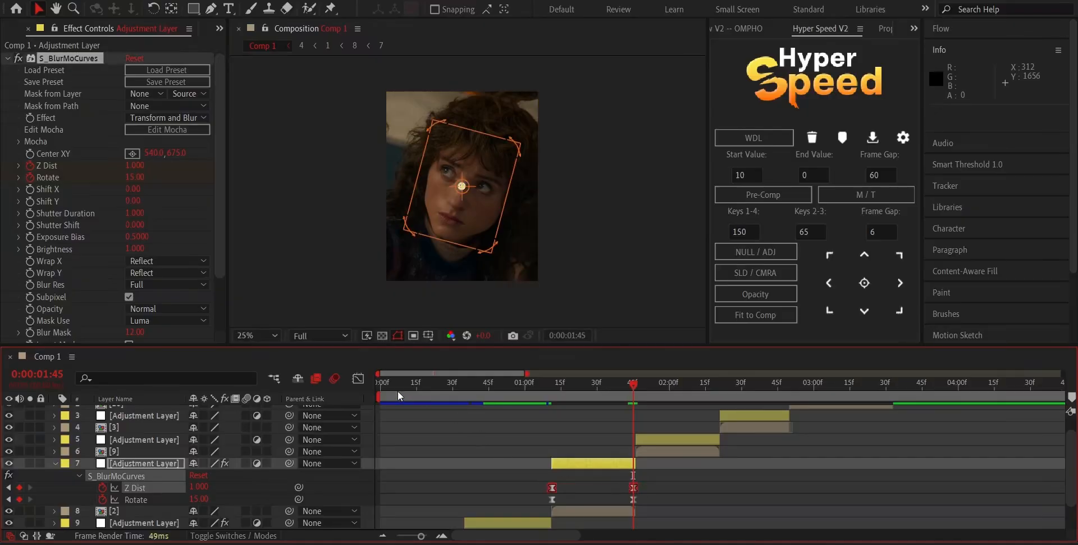
click(358, 378)
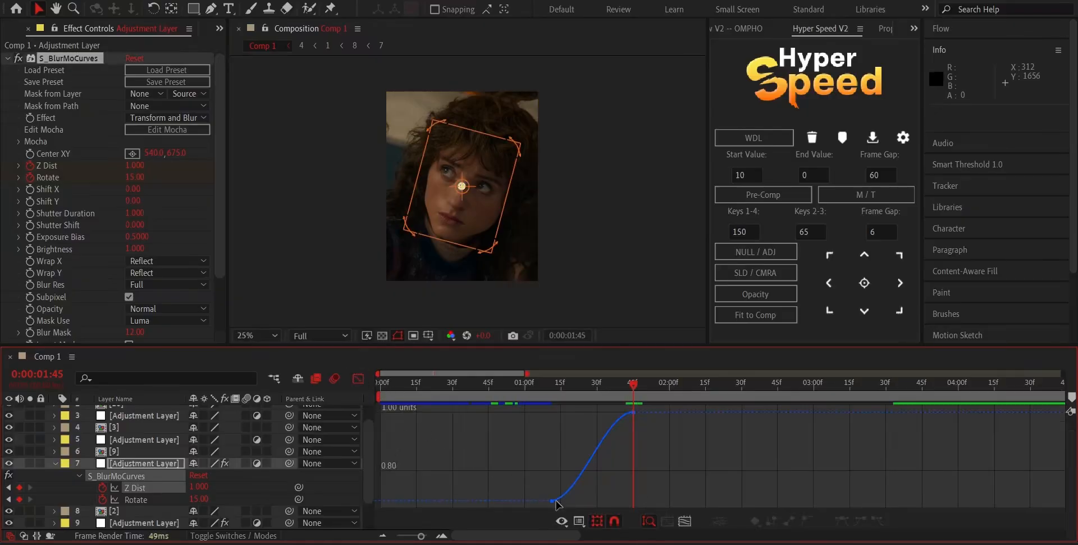
click(580, 499)
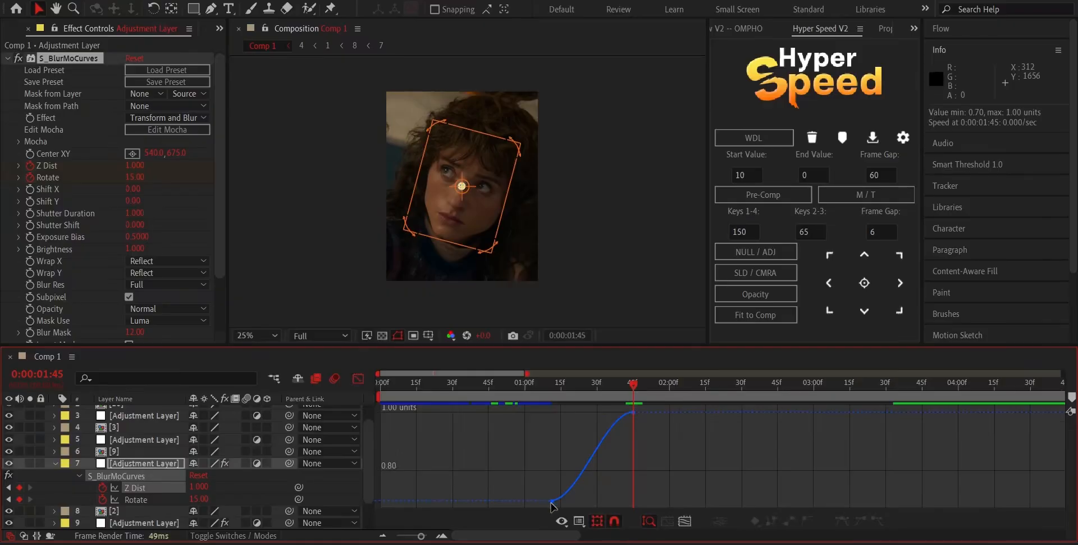
click(552, 501)
click(578, 504)
click(553, 501)
drag(579, 501, 556, 467)
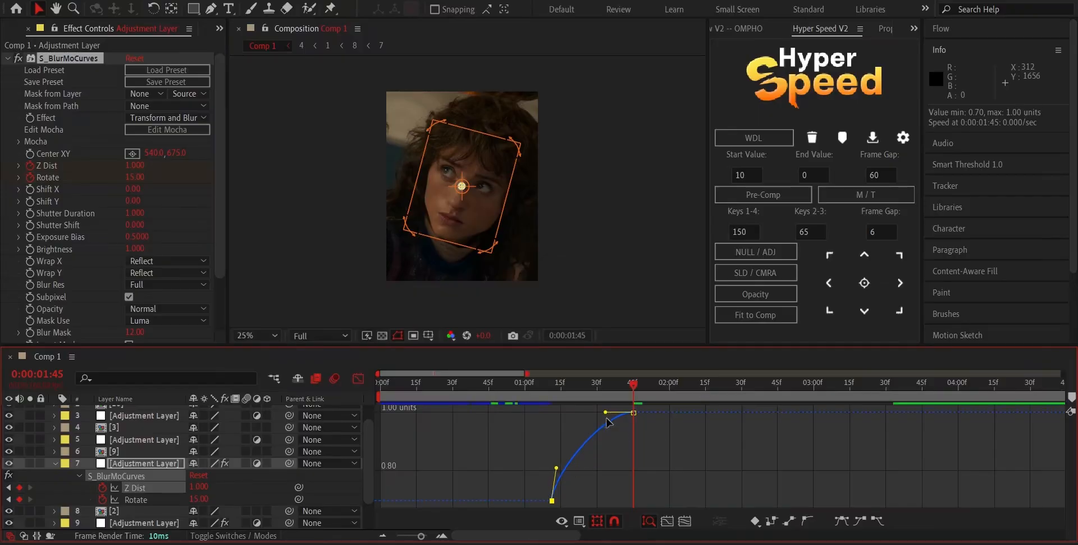
drag(606, 417, 626, 469)
key(space)
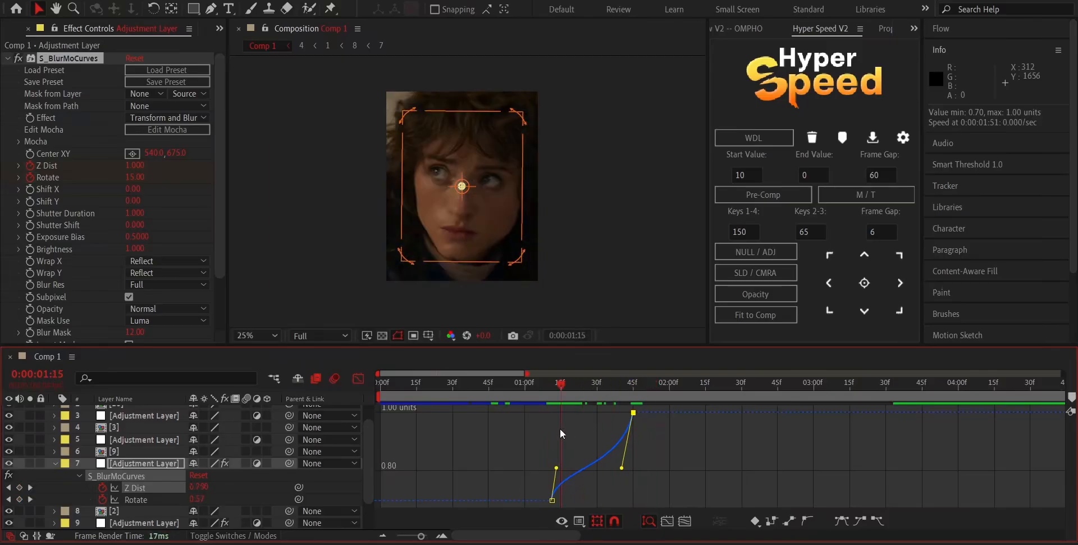
Shape the Rotate value curve of clip [2]'s adjustment layer with steep rises at both ends and a flatter middle.
click(358, 378)
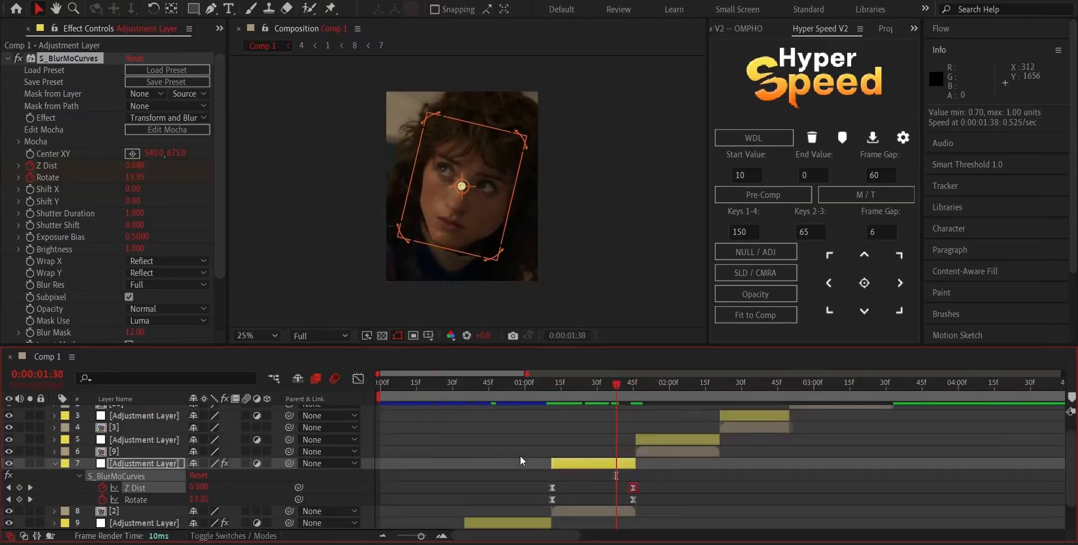
drag(544, 496, 670, 501)
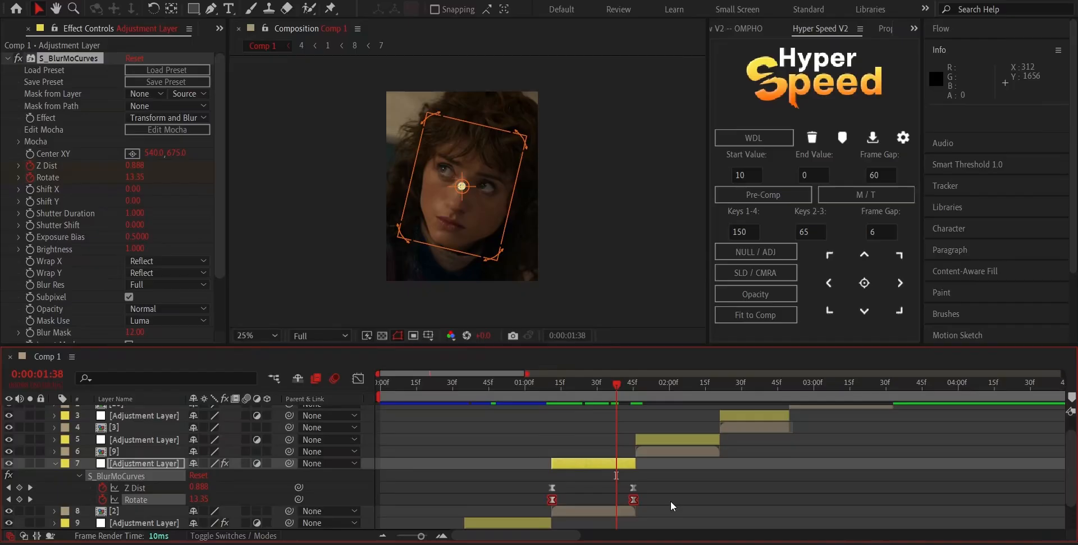
click(358, 379)
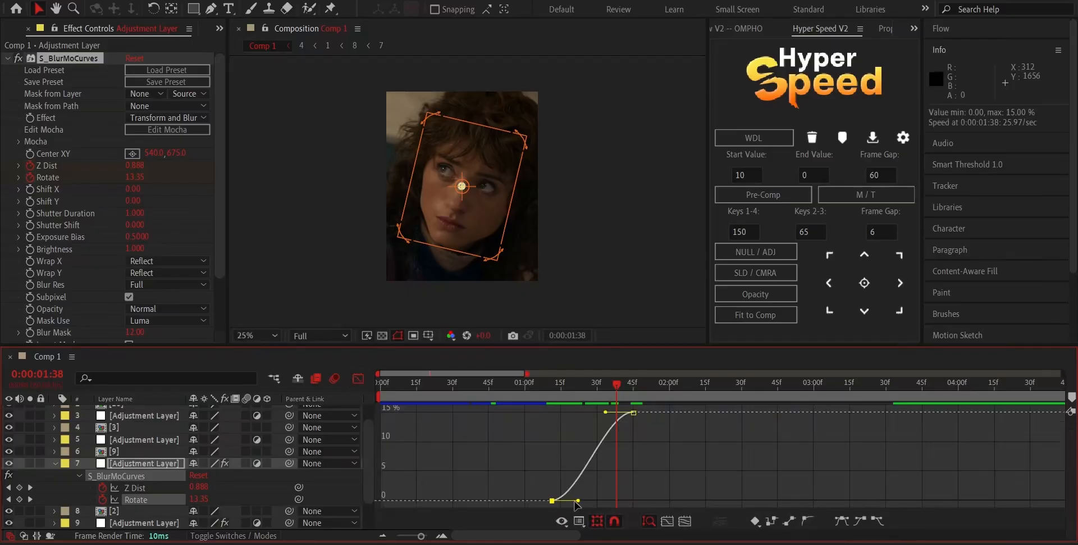
drag(577, 501, 558, 475)
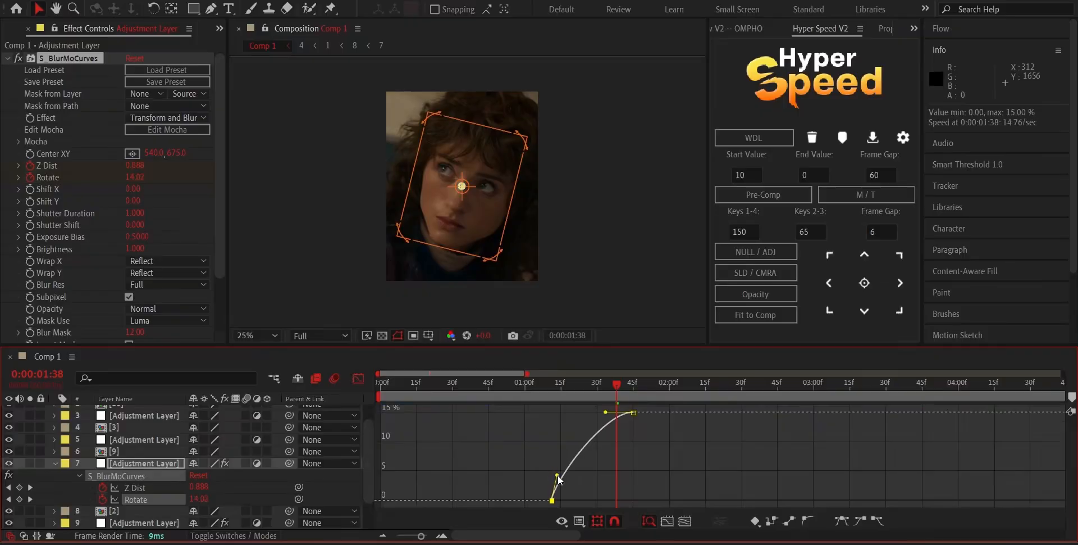
drag(605, 411, 630, 476)
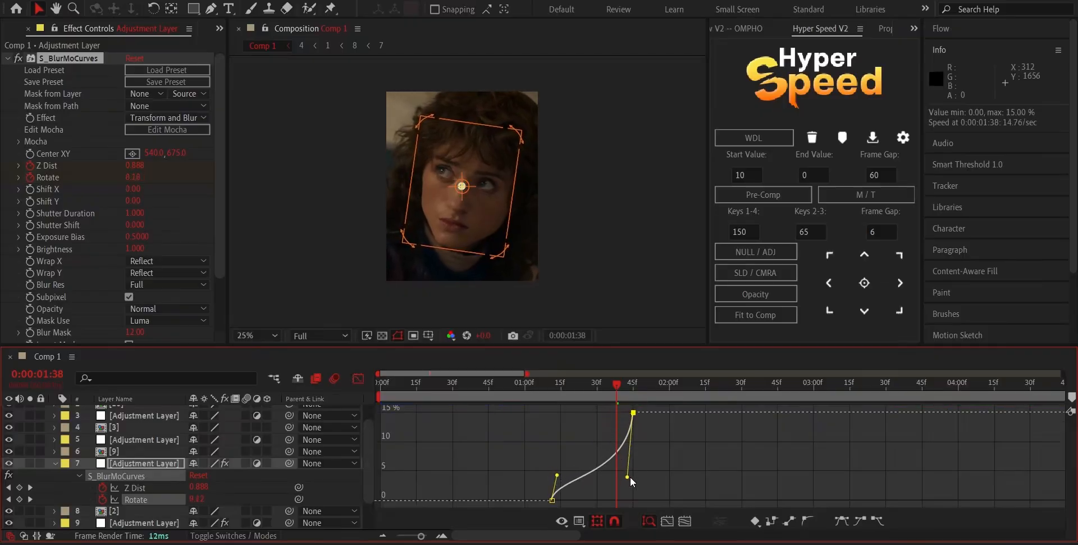
drag(535, 397, 568, 444)
click(359, 377)
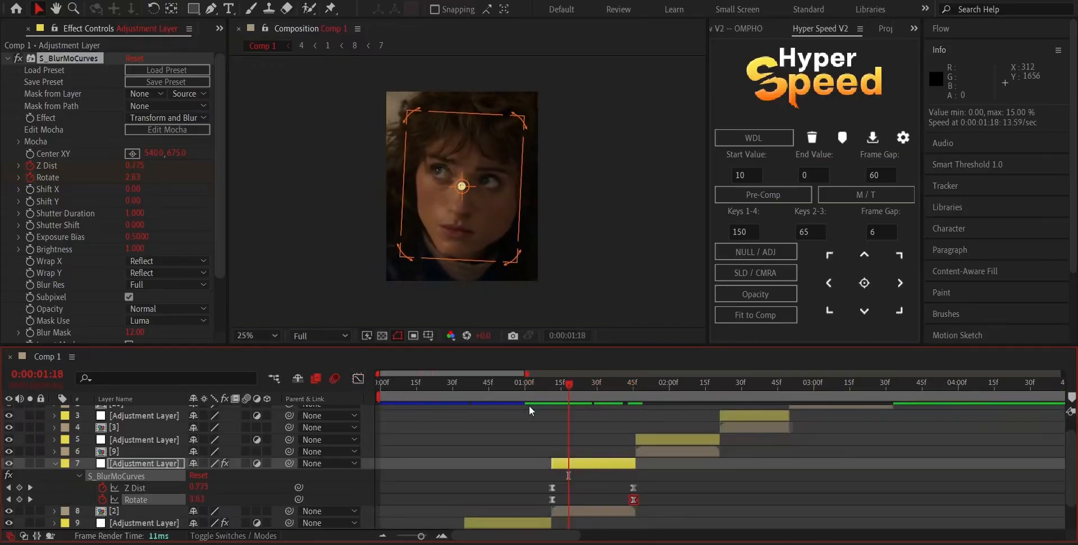
Collapse the layer's properties and preview the transitions across clips [4], [1] and [2] from the start of the composition.
key(u)
key(space)
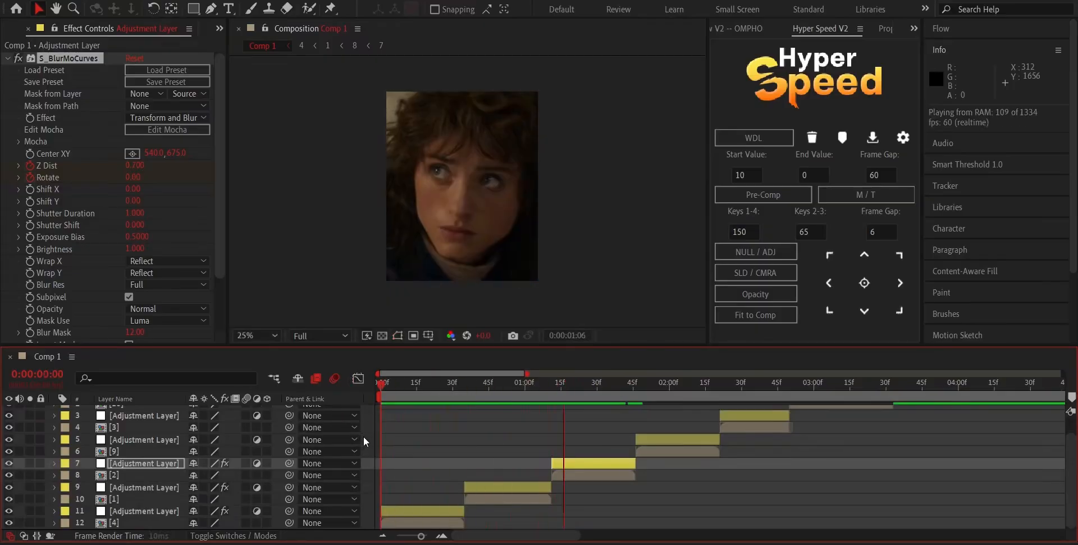
drag(533, 389, 565, 412)
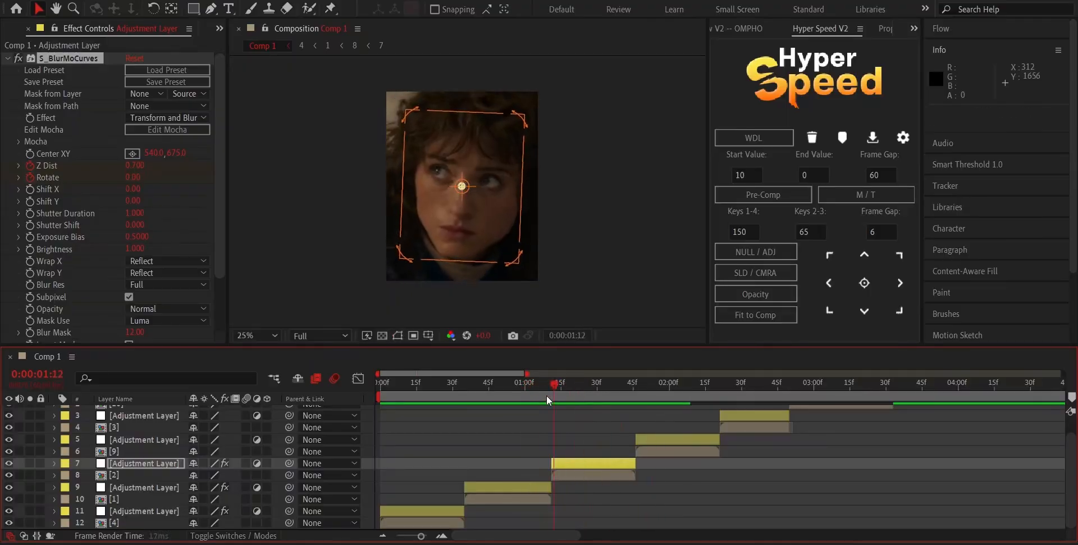
key(space)
key(space)
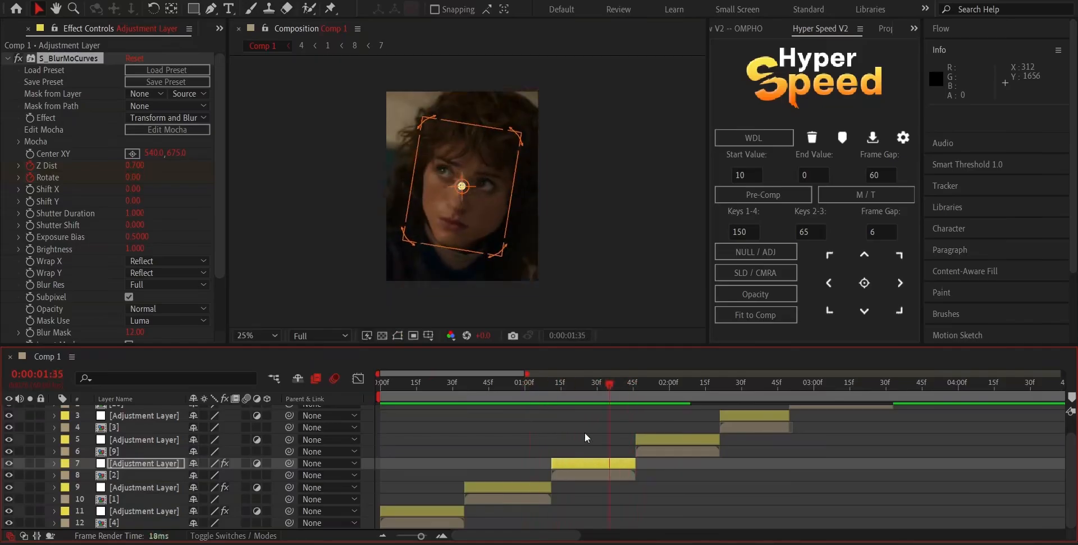
key(space)
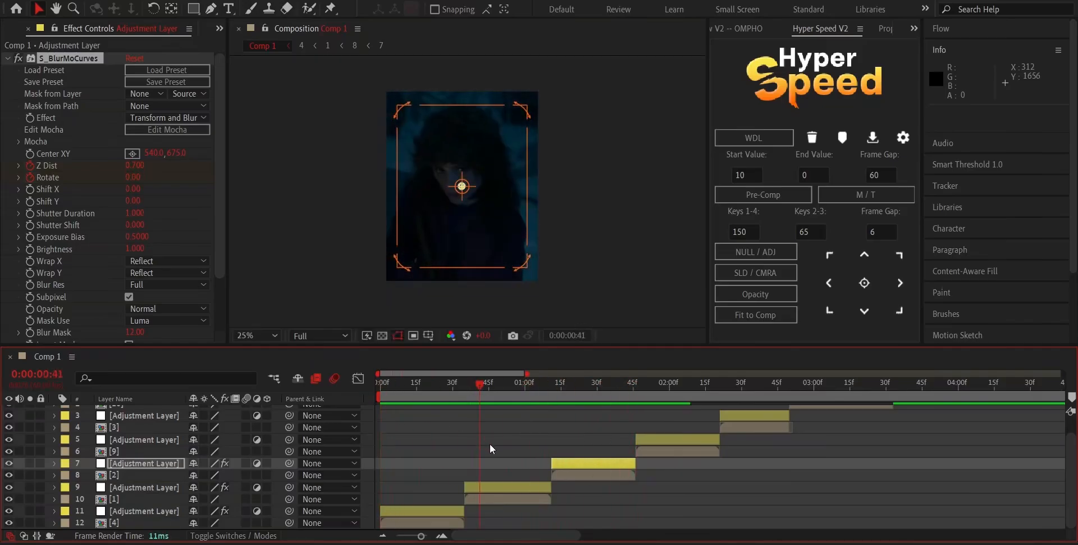